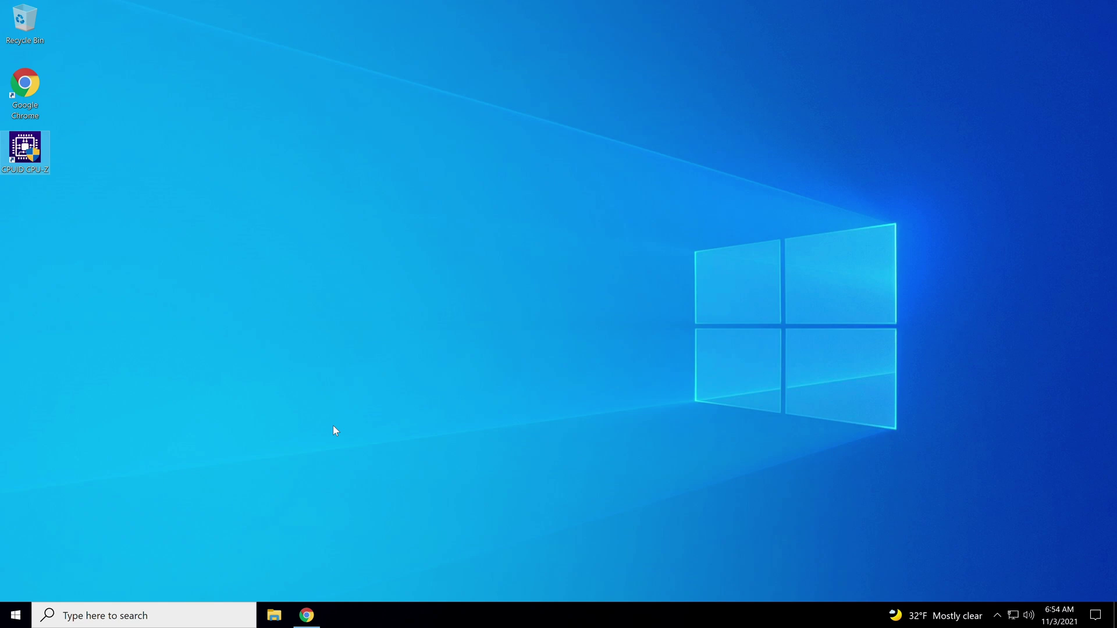
Close Chrome and read BIOS version 1004 on CPU-Z's Mainboard tab for the PRIME B550M-A (WI-FI)
right_click(307, 613)
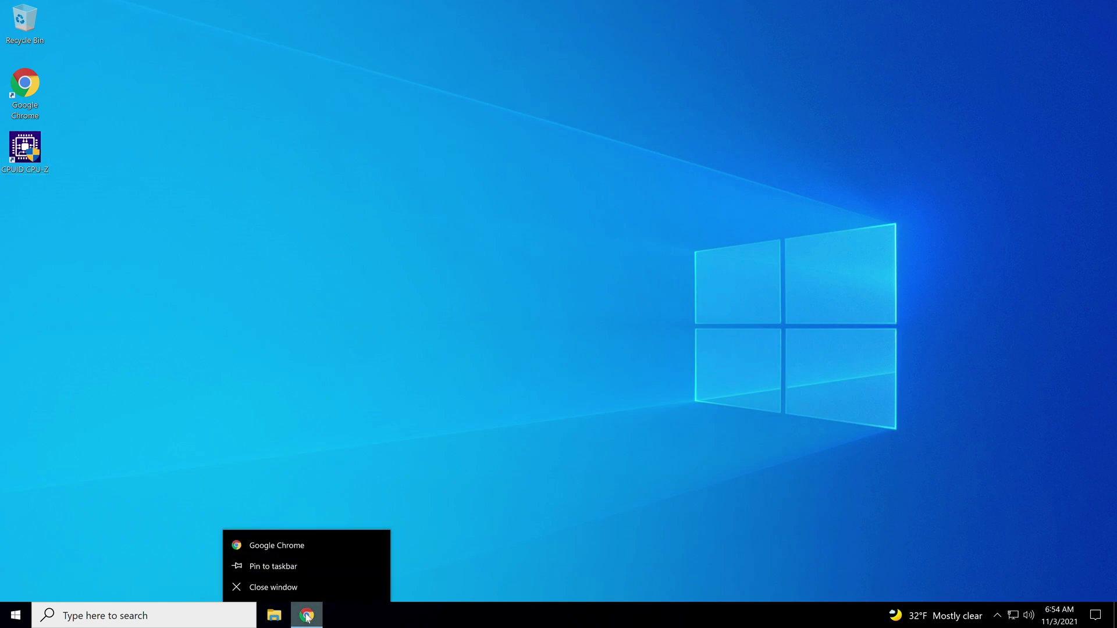
left_click(308, 591)
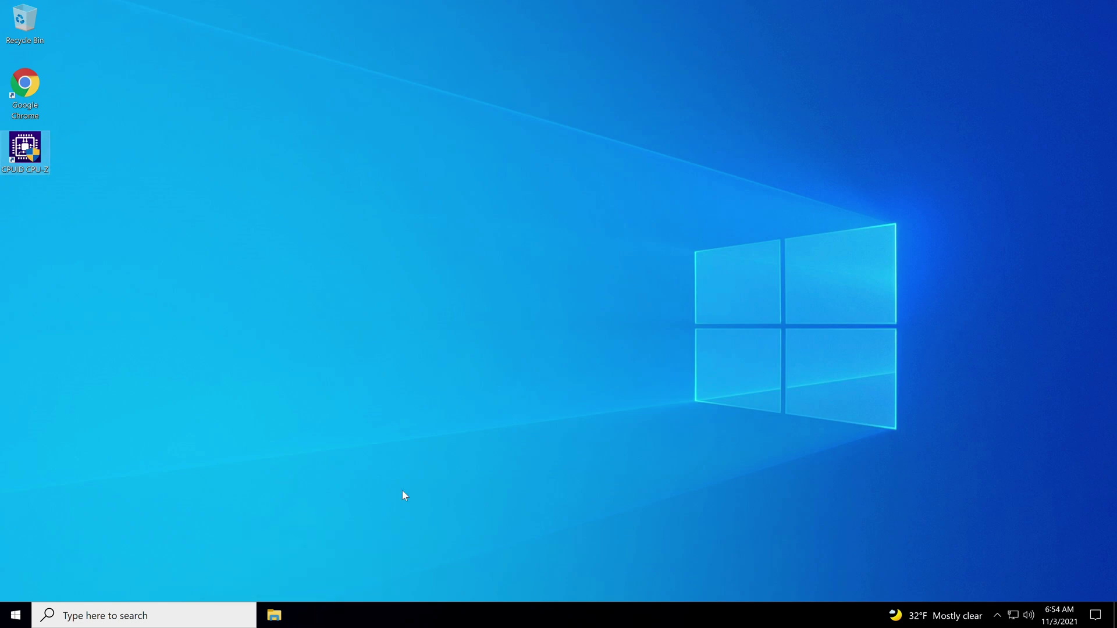
double_click(23, 153)
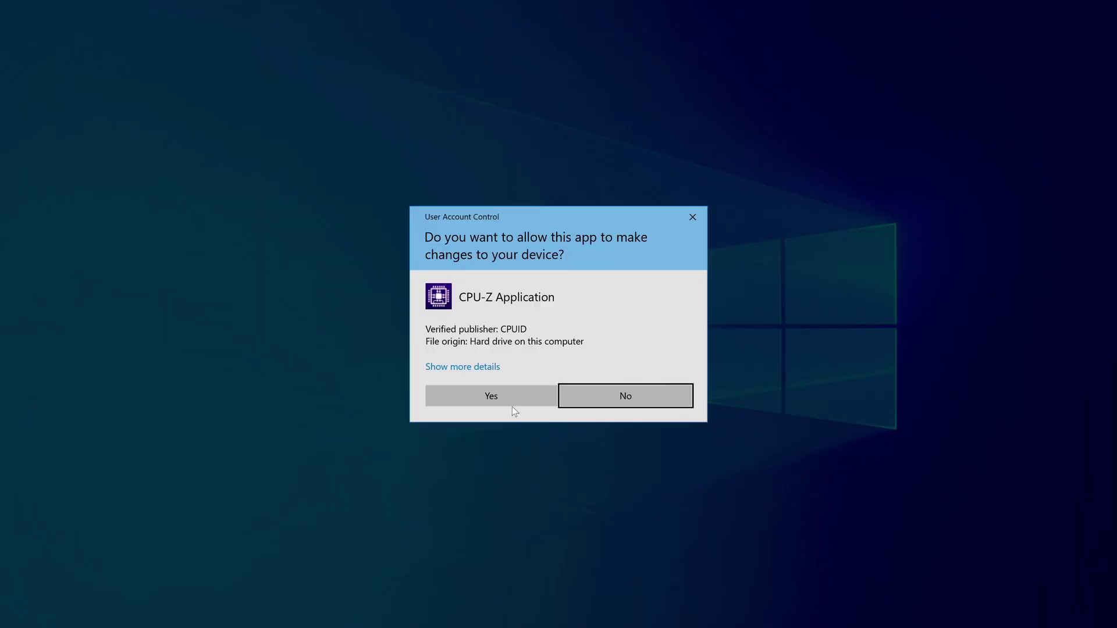
left_click(509, 402)
left_click(527, 210)
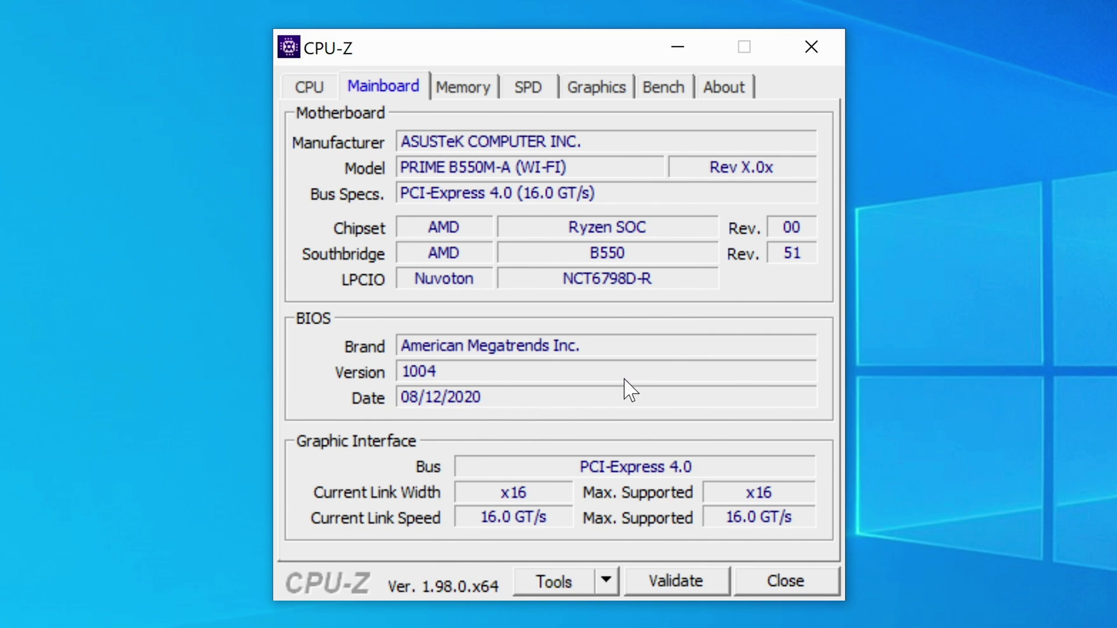
Close CPU-Z, then in maximized Chrome search 'asus B550m' and choose the 'asus b550m-a wifi' suggestion
left_click(835, 43)
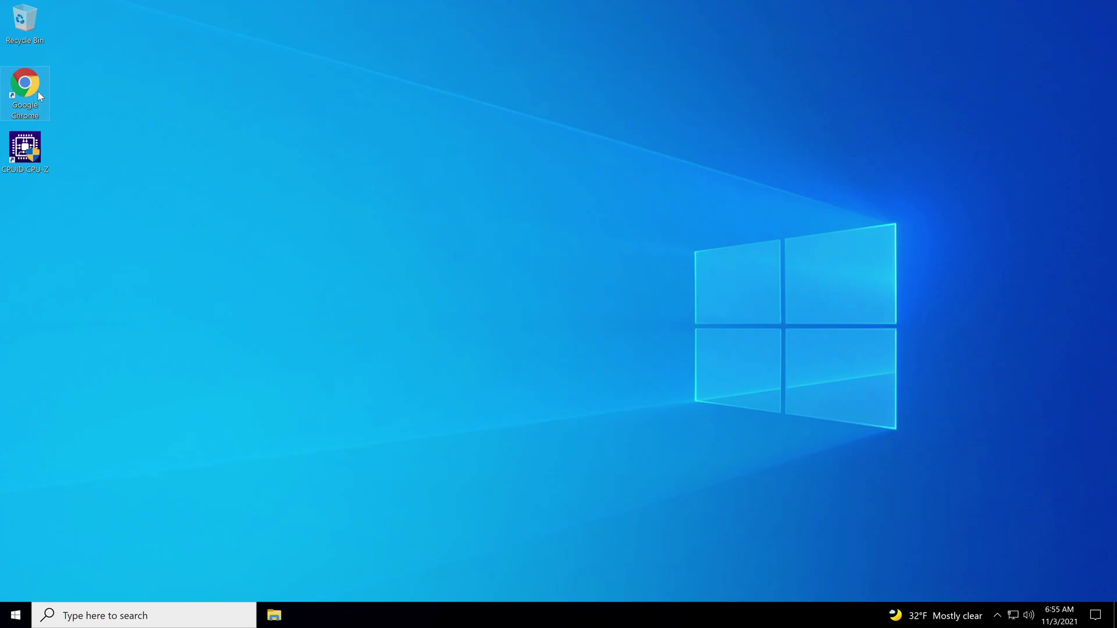
double_click(35, 88)
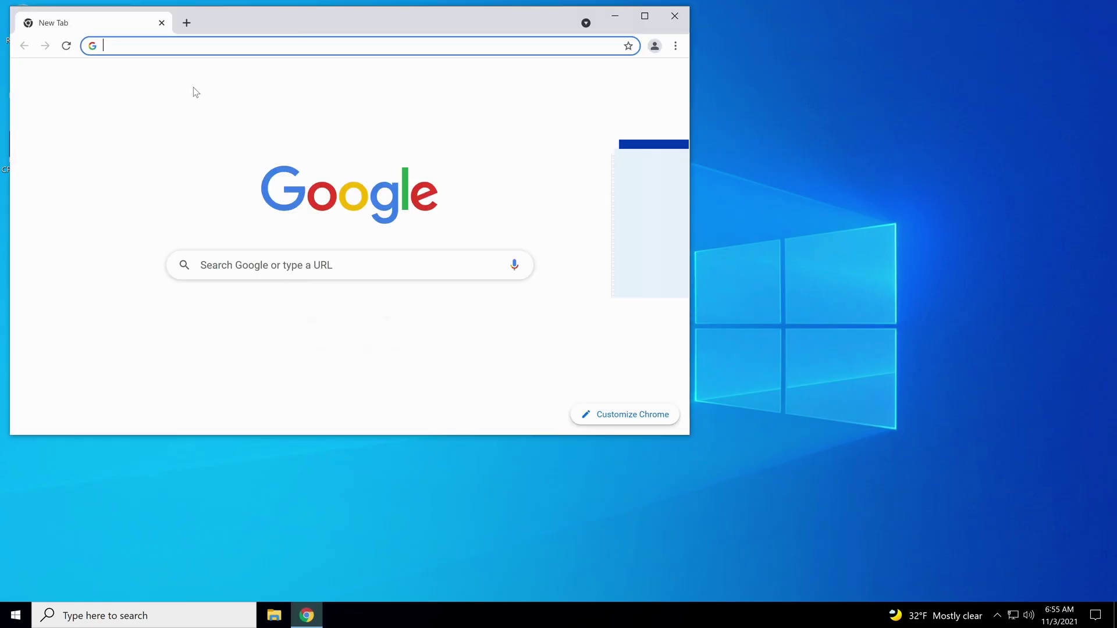
left_click(644, 16)
left_click(166, 38)
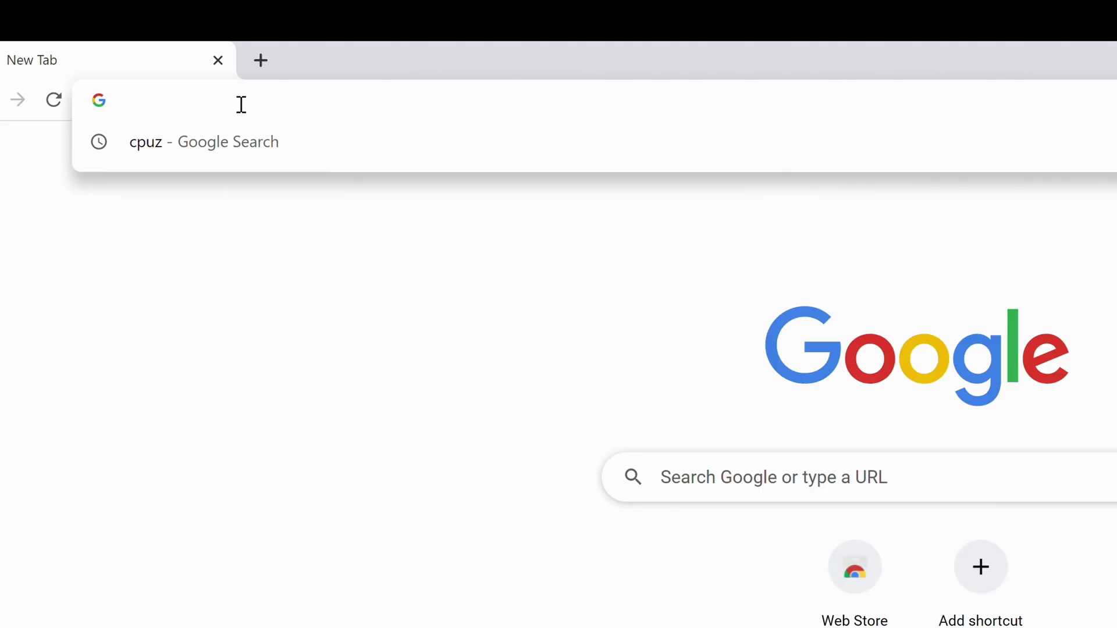
type("asus")
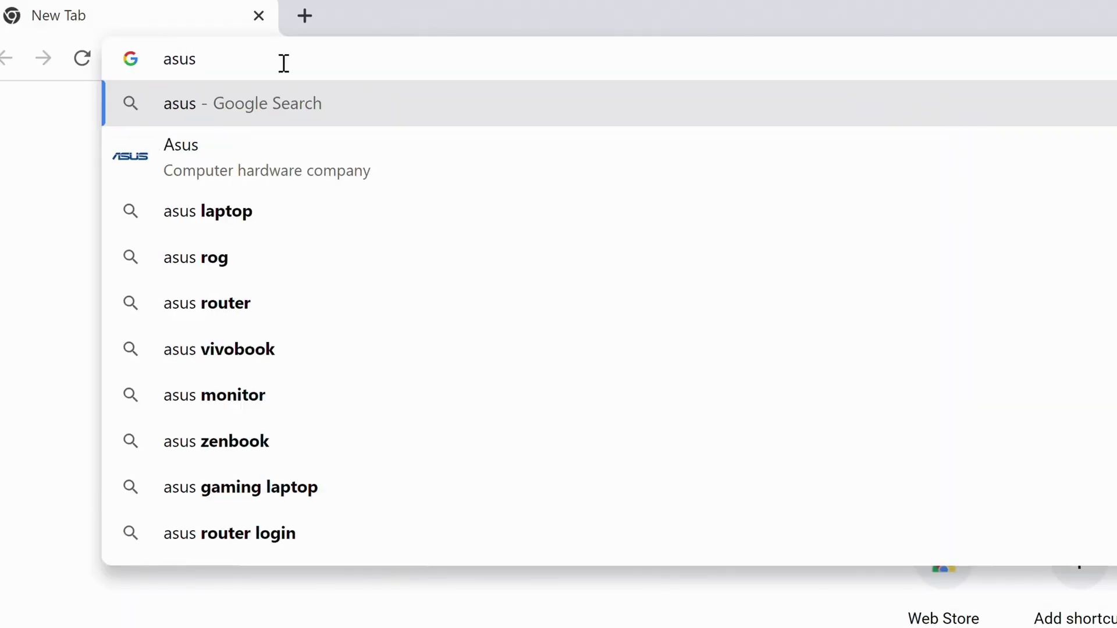
type(" B")
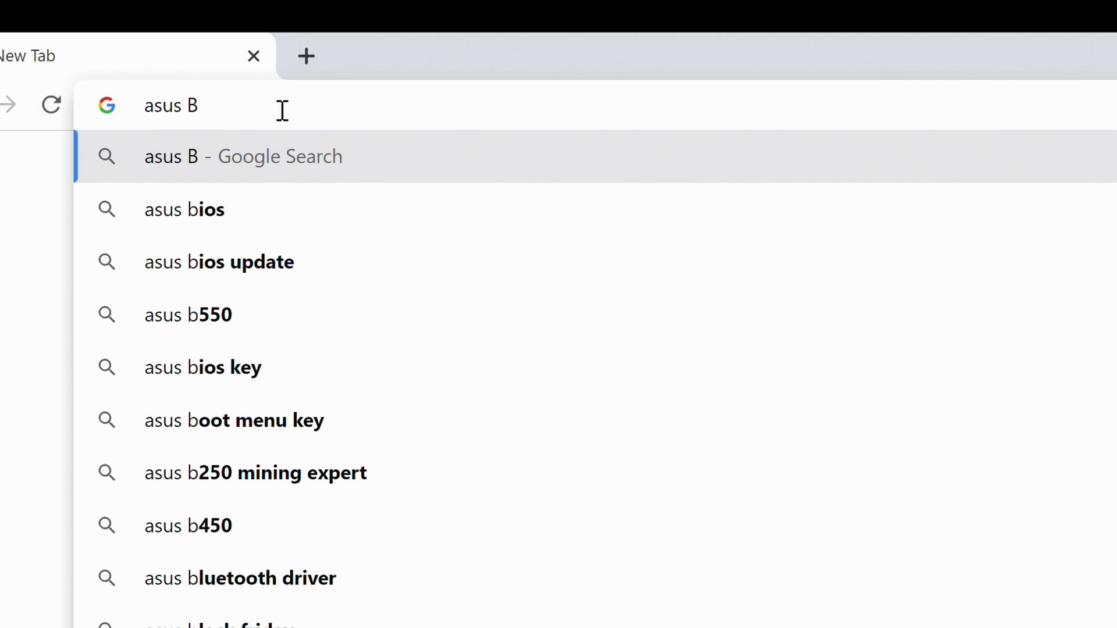
type("550")
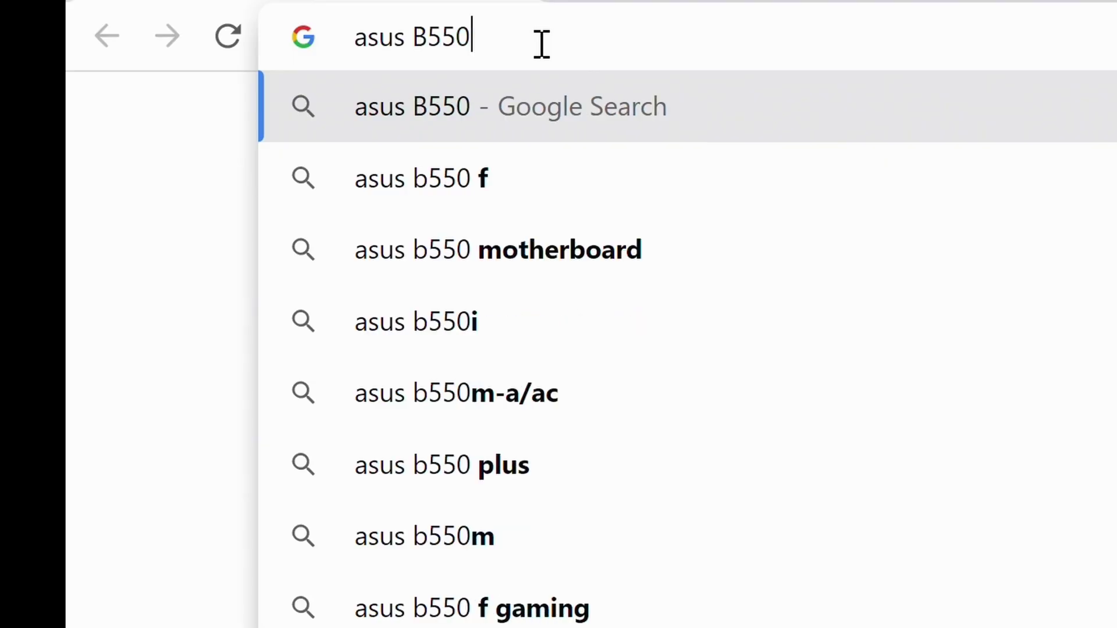
type("m")
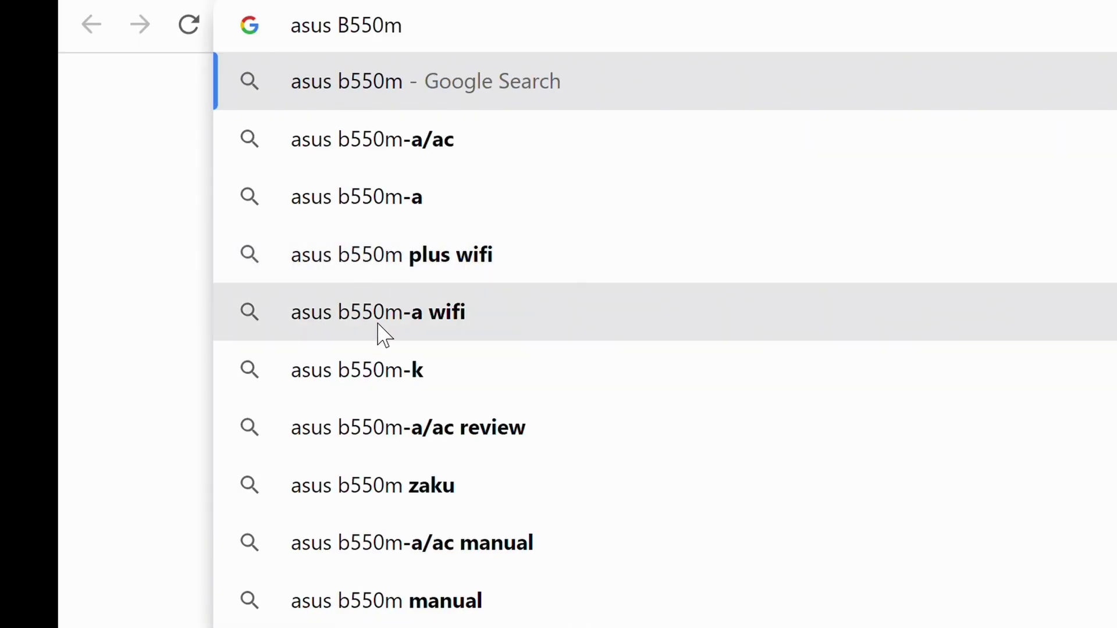
left_click(378, 324)
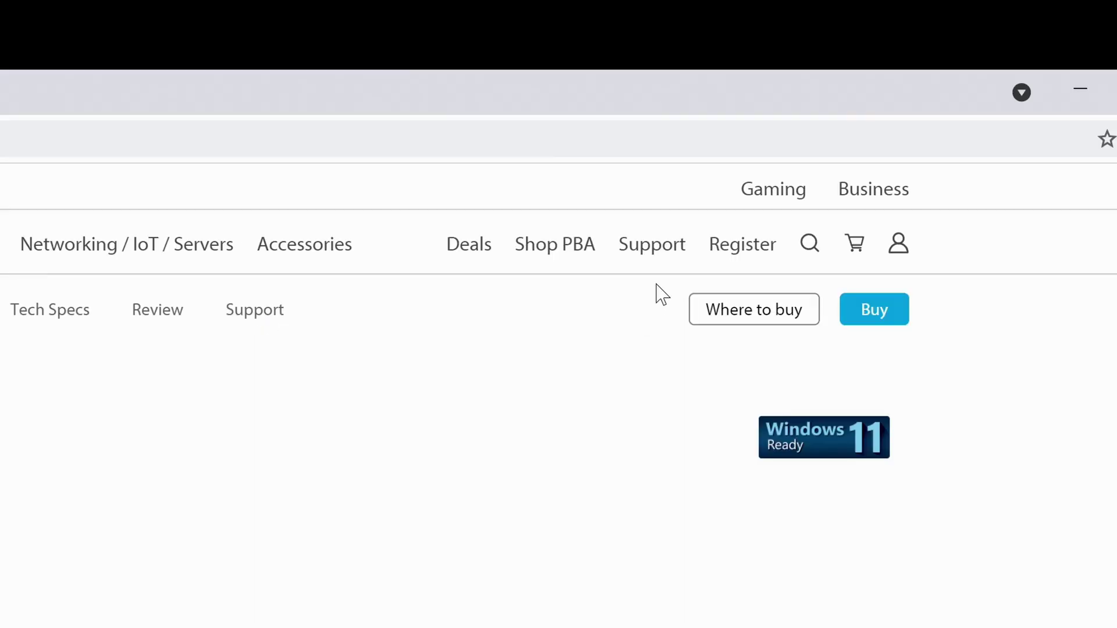
Open the PRIME B550M-A (WI-FI) Driver & Tools support section on its BIOS & FIRMWARE tab
mouse_move(827, 89)
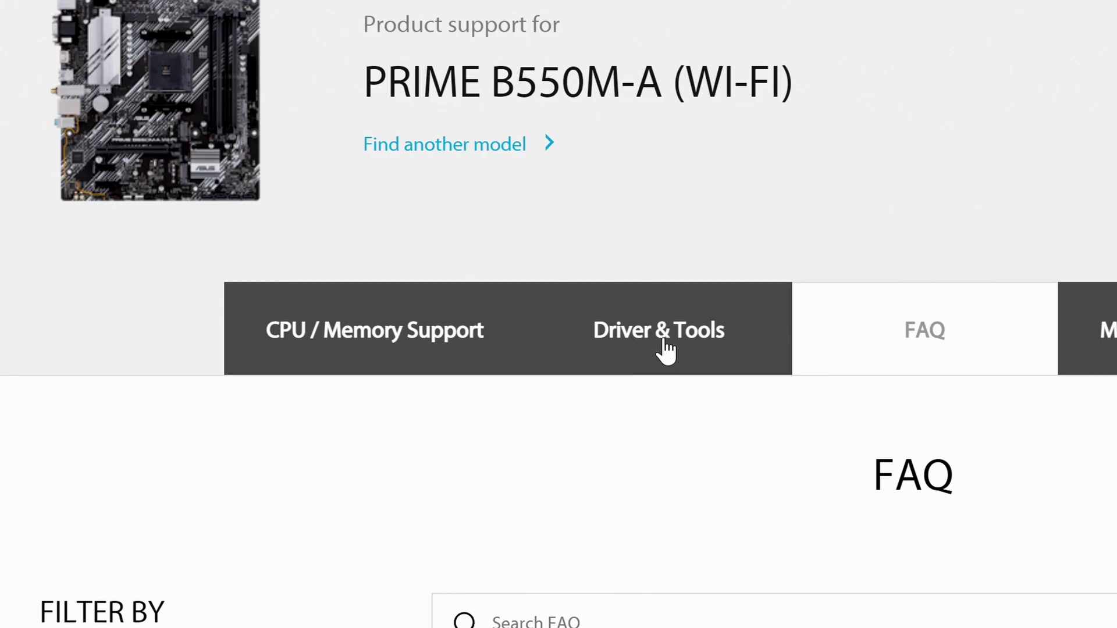
left_click(665, 343)
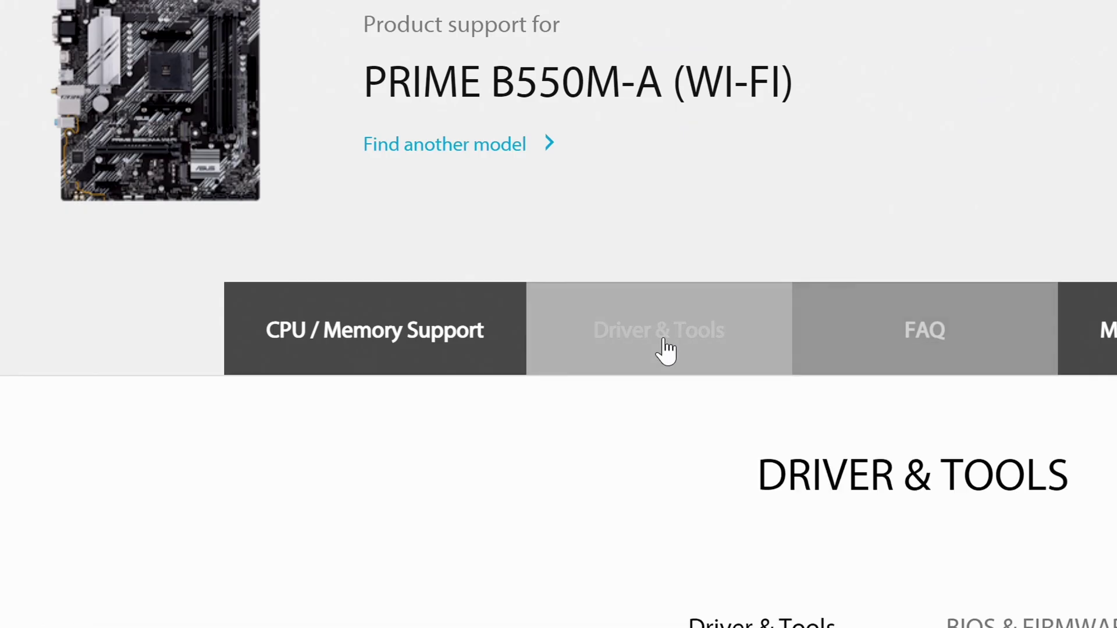
left_click(606, 201)
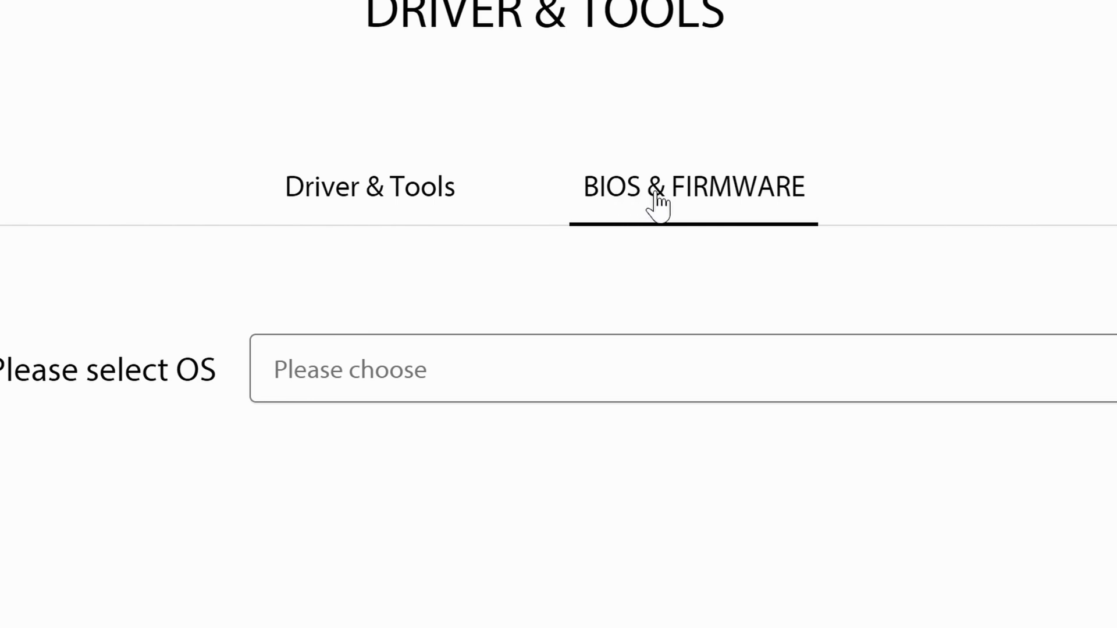
Highlight version 2423's 2021/08/17 release date, then expand the list with See All Downloads
scroll(179, 299, "down", 4)
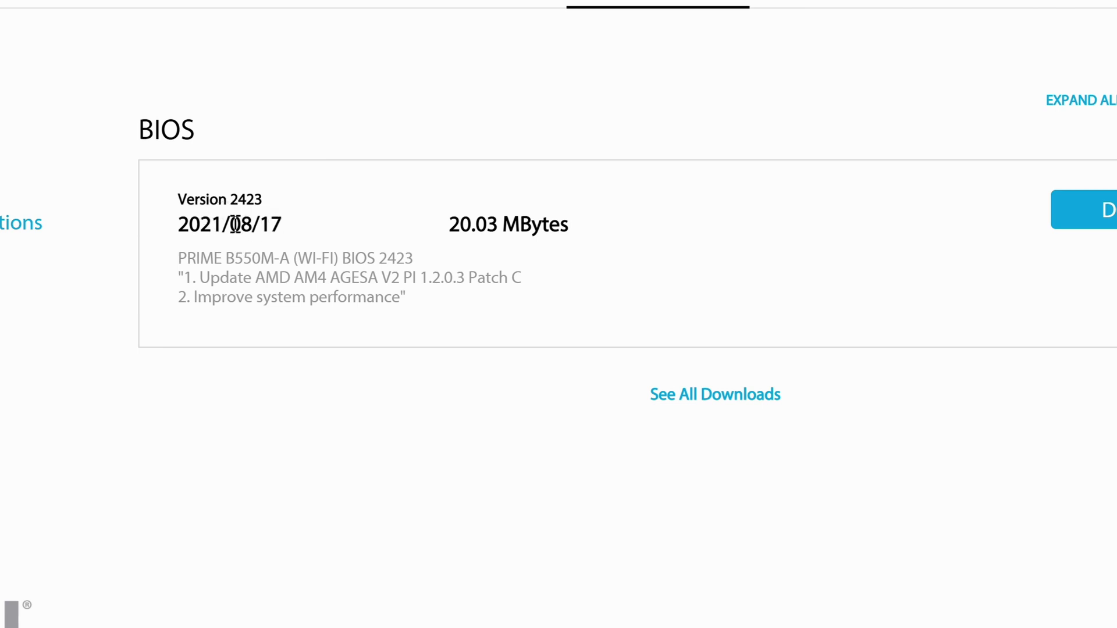
left_click_drag(229, 223, 314, 233)
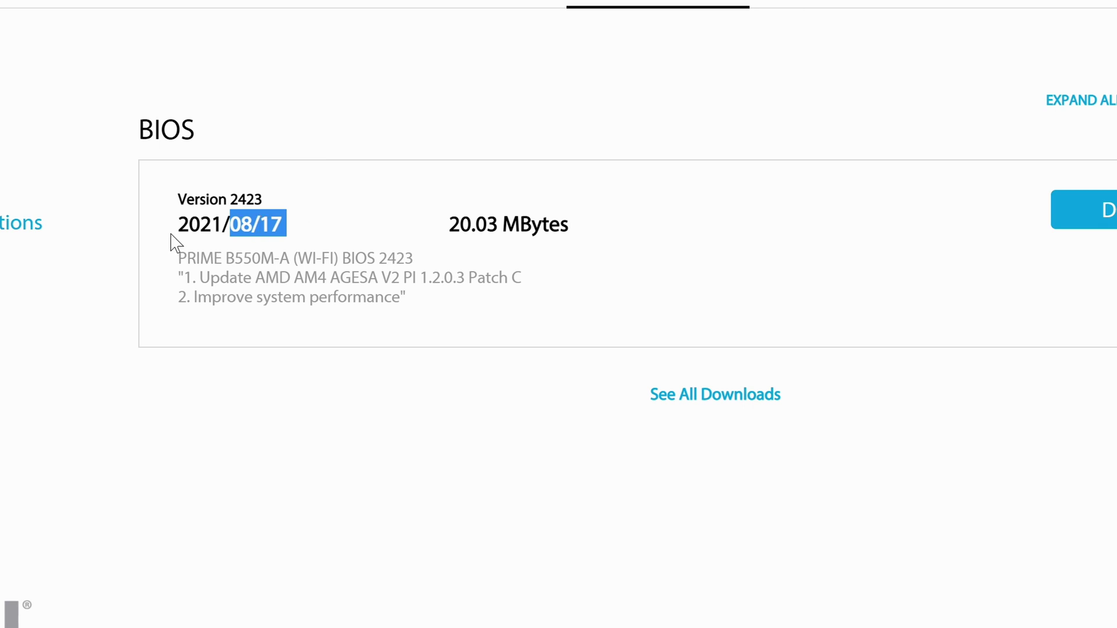
left_click_drag(173, 234, 307, 234)
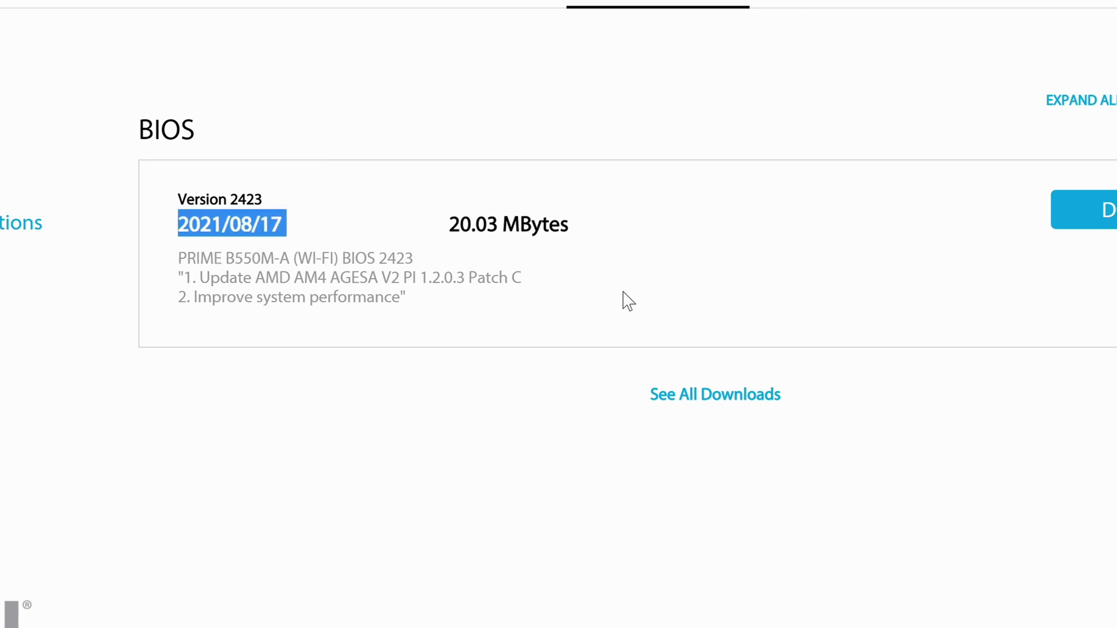
left_click(679, 396)
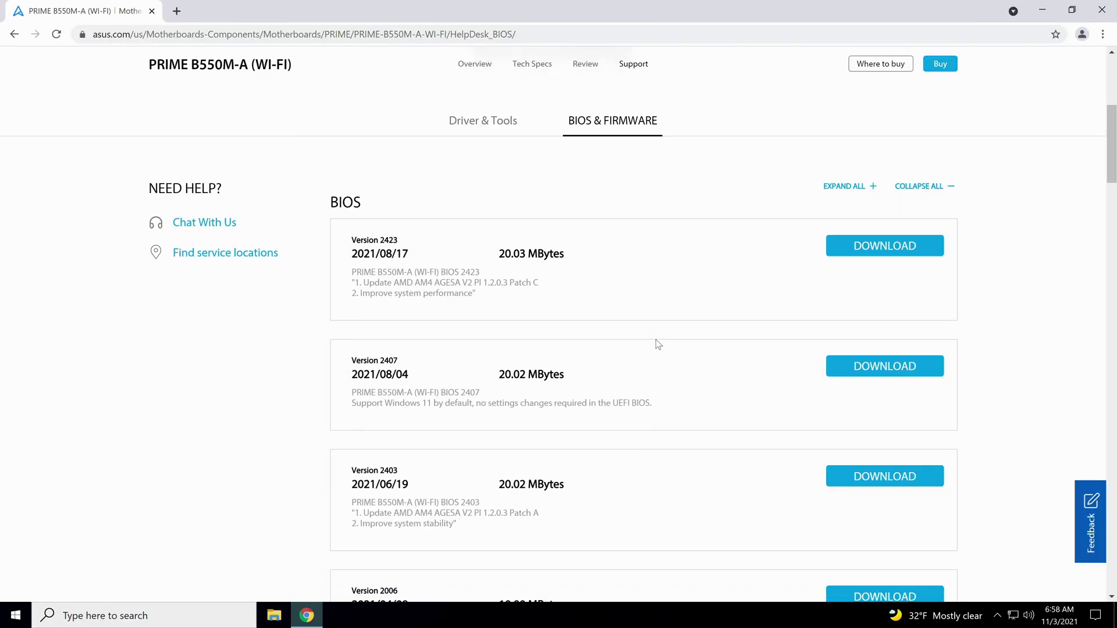
Scroll the BIOS list down to the installed version 1004 entry dated 2020/08/17
scroll(657, 344, "down", 10)
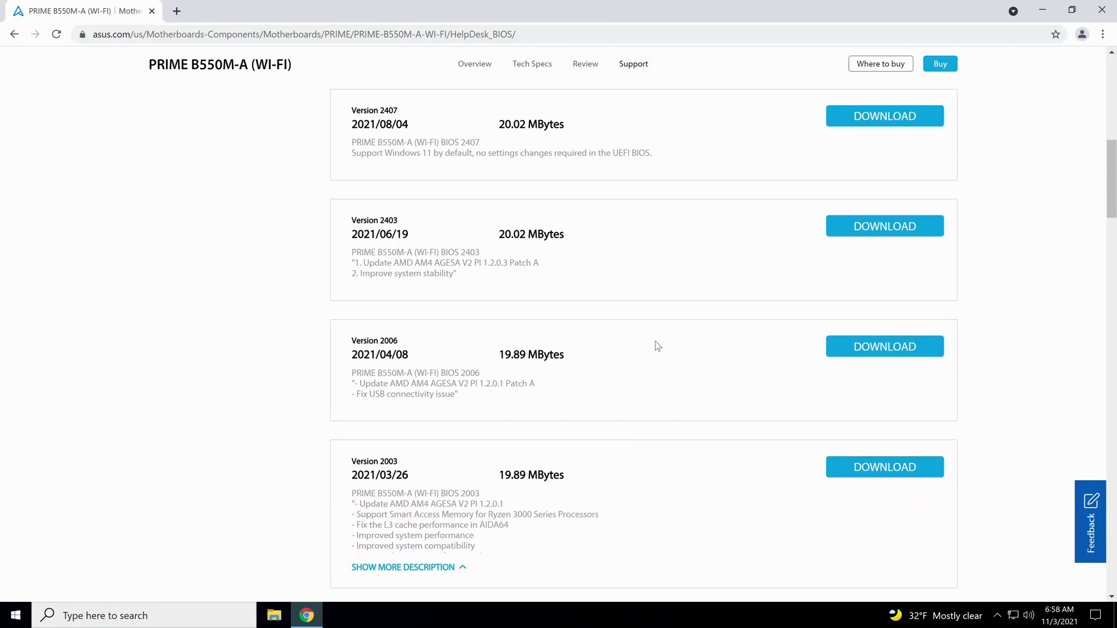
scroll(655, 340, "down", 1)
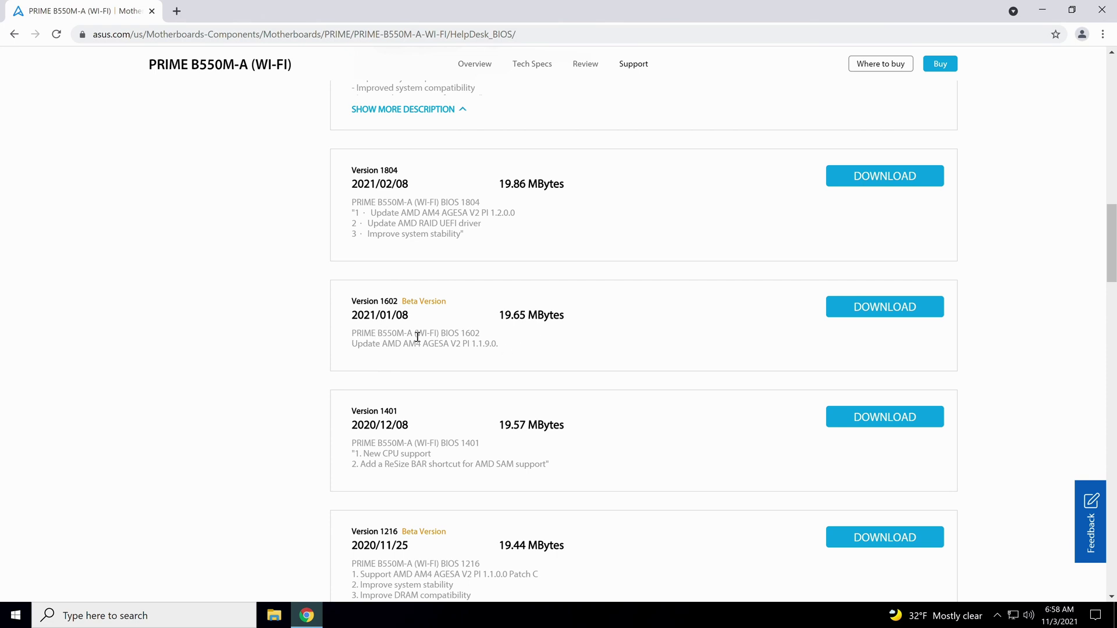
scroll(433, 388, "down", 8)
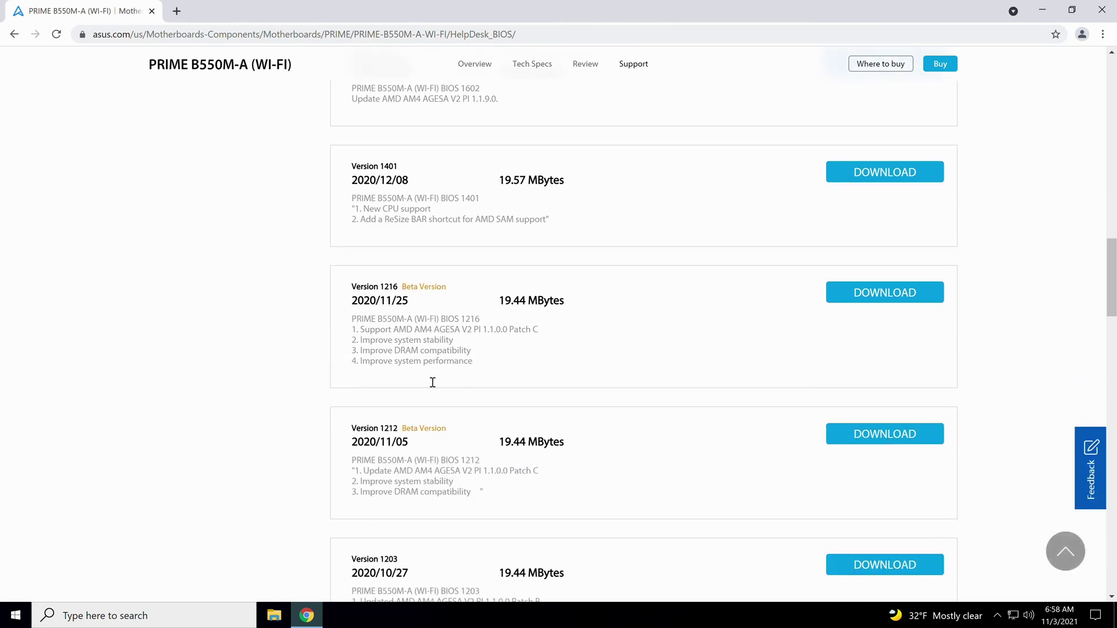
scroll(432, 382, "down", 6)
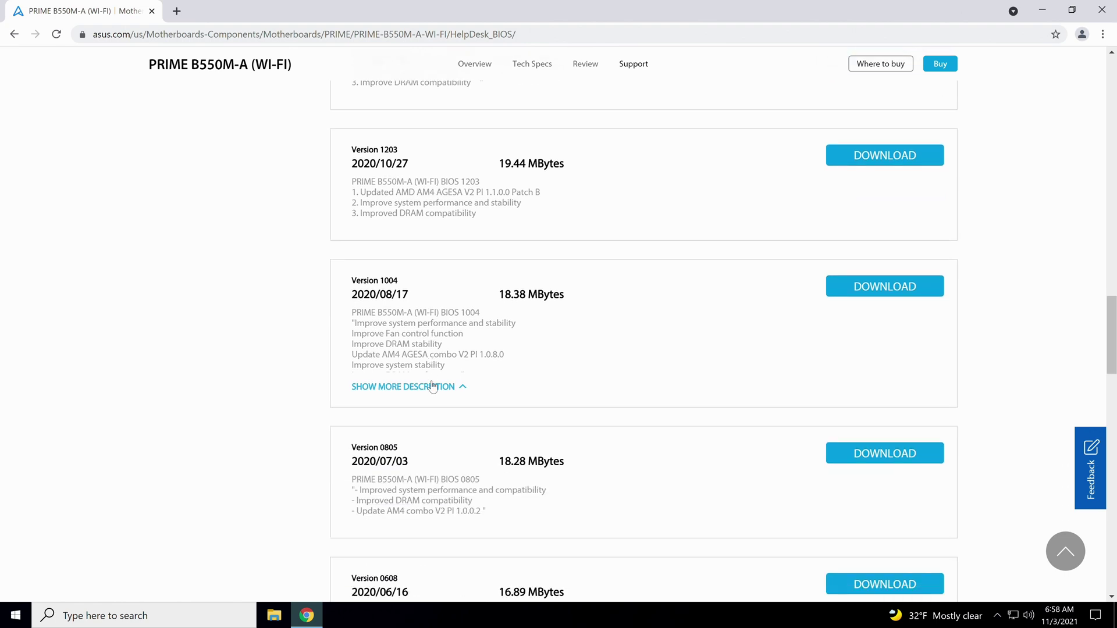
scroll(432, 381, "down", 3)
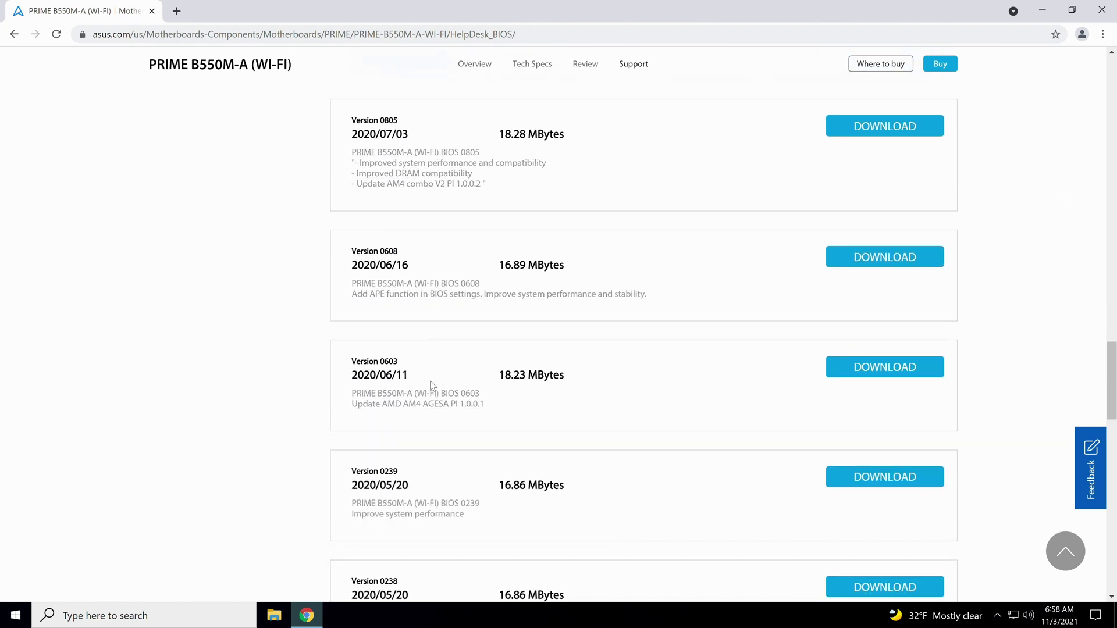
scroll(431, 382, "up", 10)
scroll(431, 387, "up", 10)
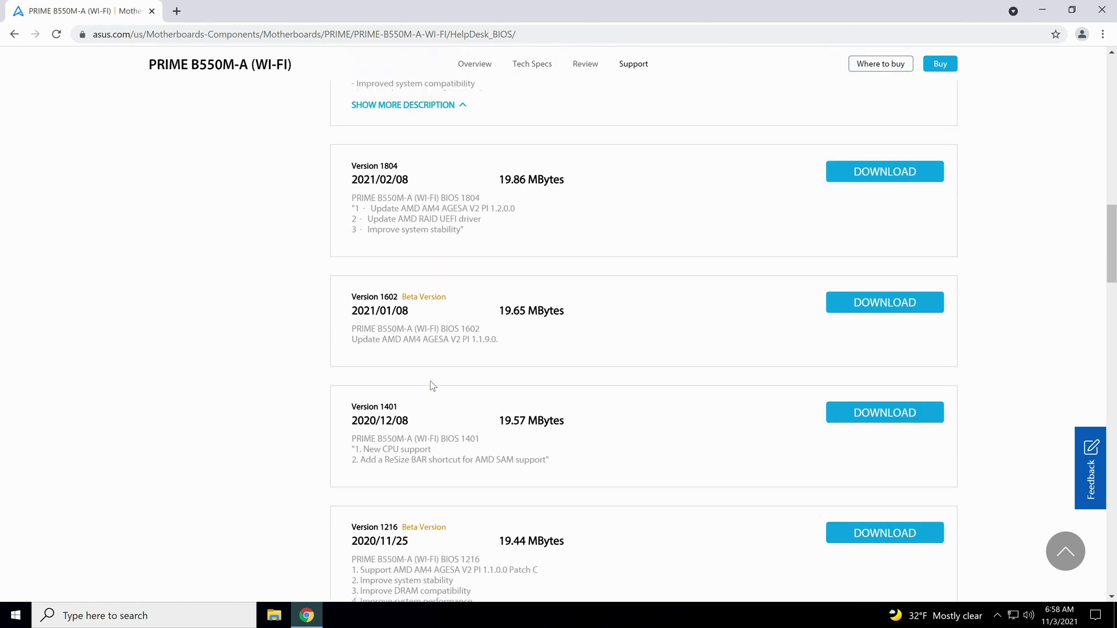
scroll(431, 386, "up", 1)
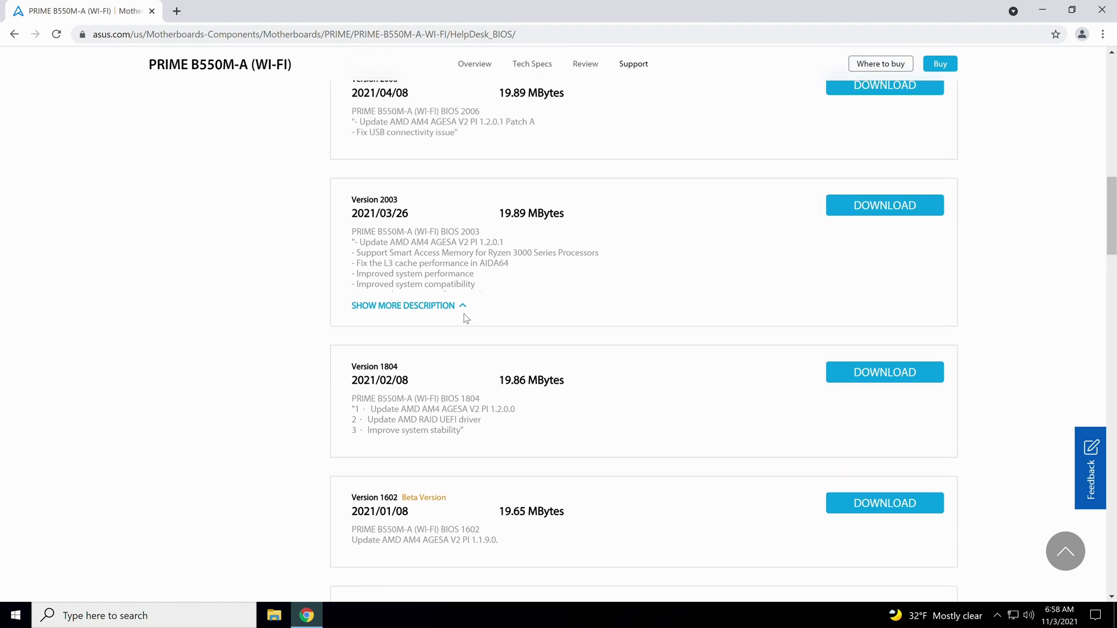
scroll(471, 266, "up", 8)
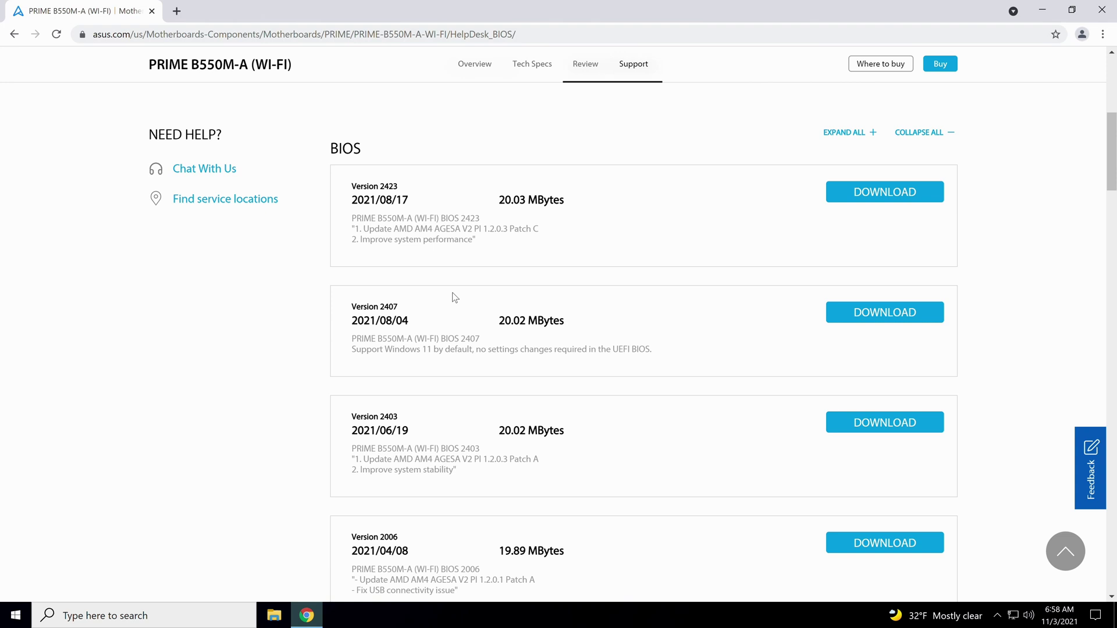
scroll(453, 297, "up", 3)
scroll(453, 298, "down", 3)
scroll(452, 301, "down", 13)
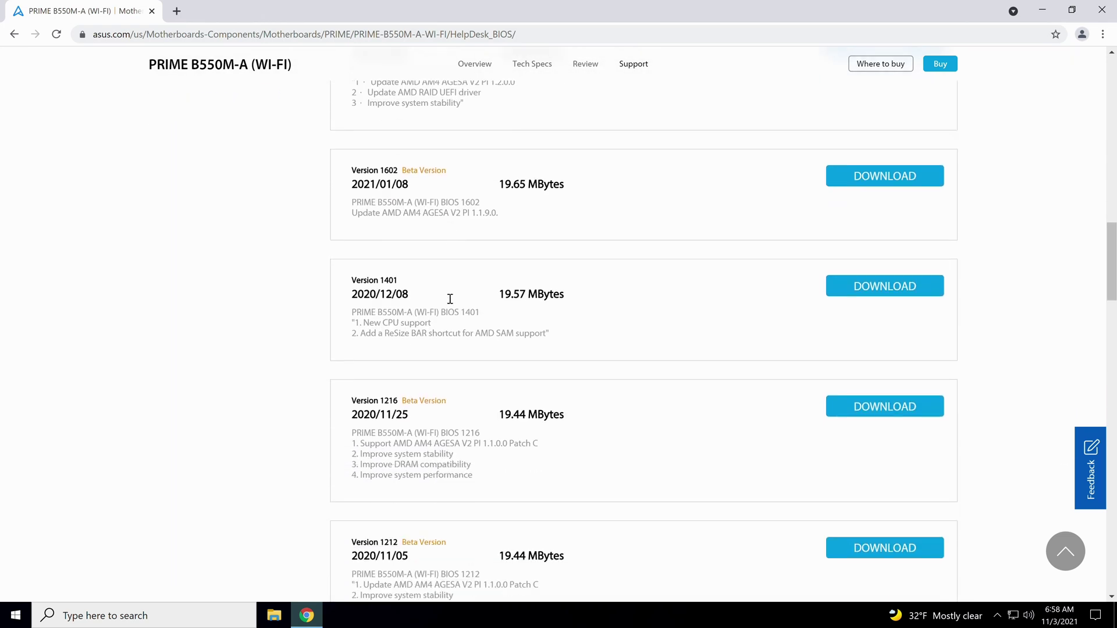
scroll(449, 298, "down", 10)
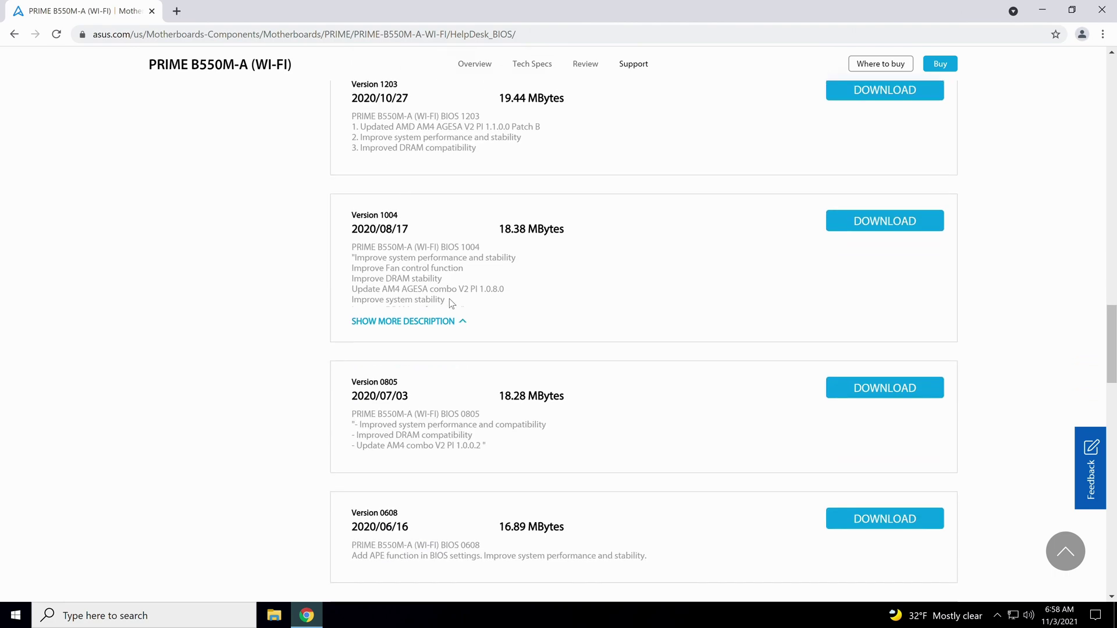
scroll(449, 298, "up", 19)
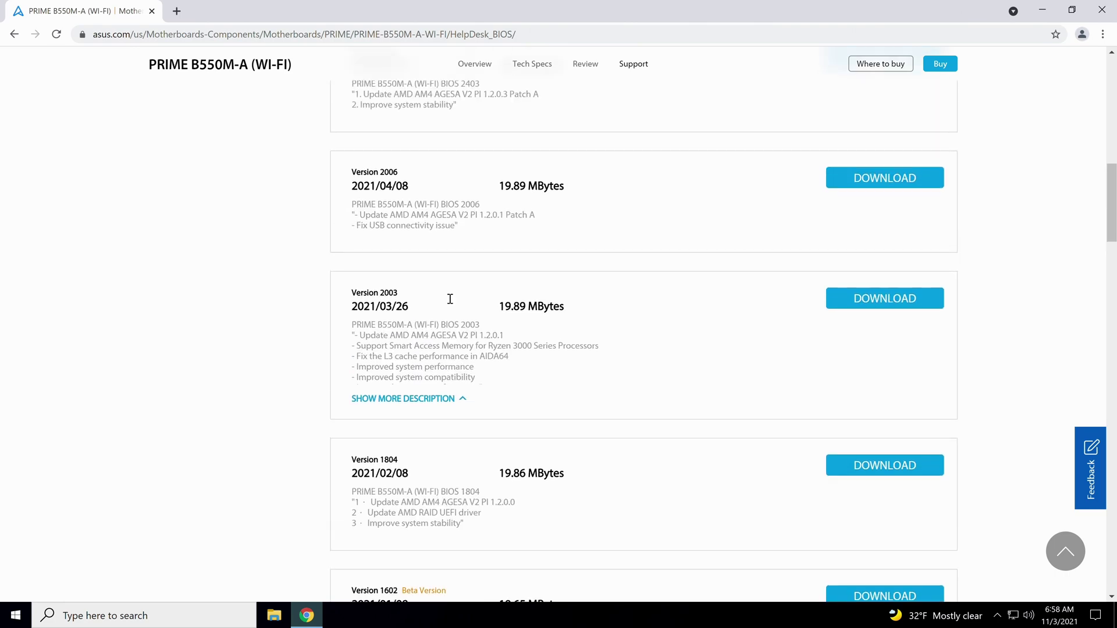
Download the version 2423 BIOS ZIP and open it from Chrome's download item
scroll(450, 298, "up", 10)
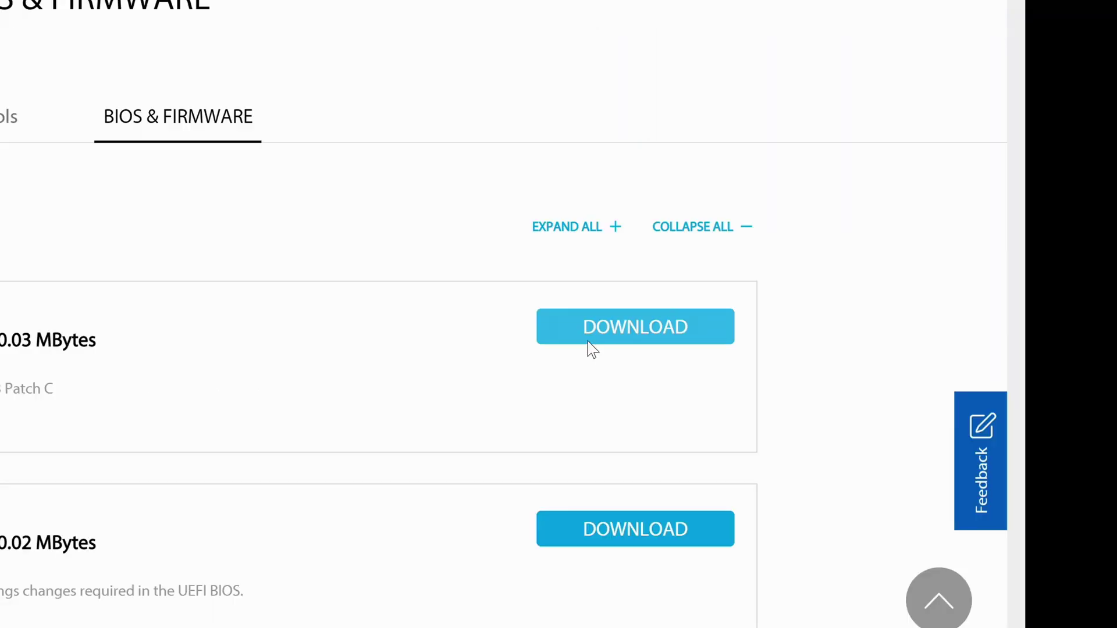
left_click(853, 401)
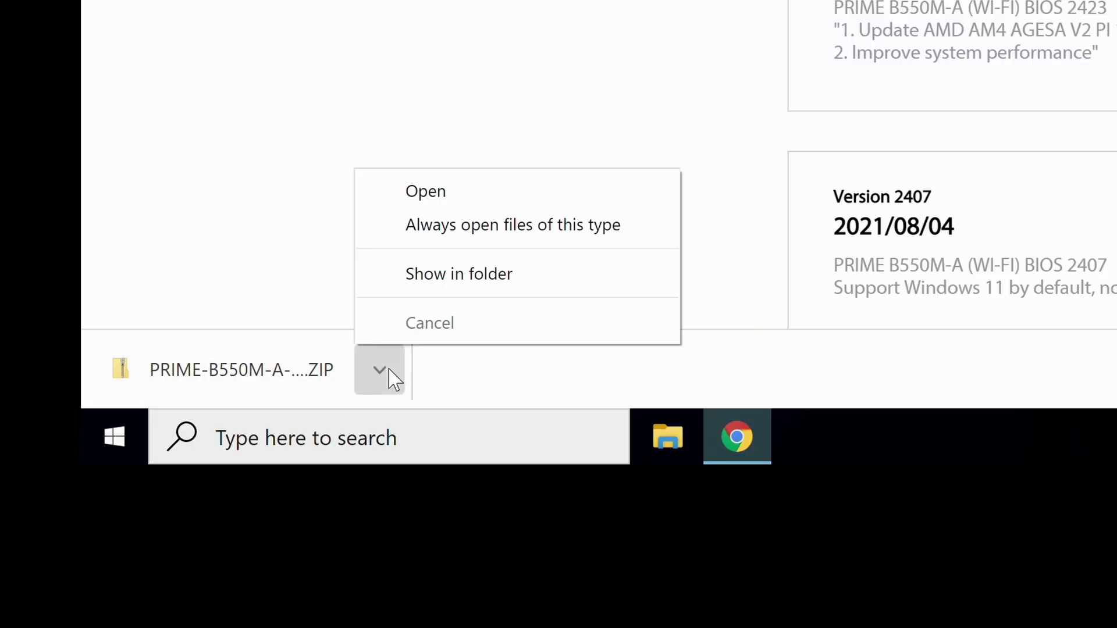
left_click(430, 195)
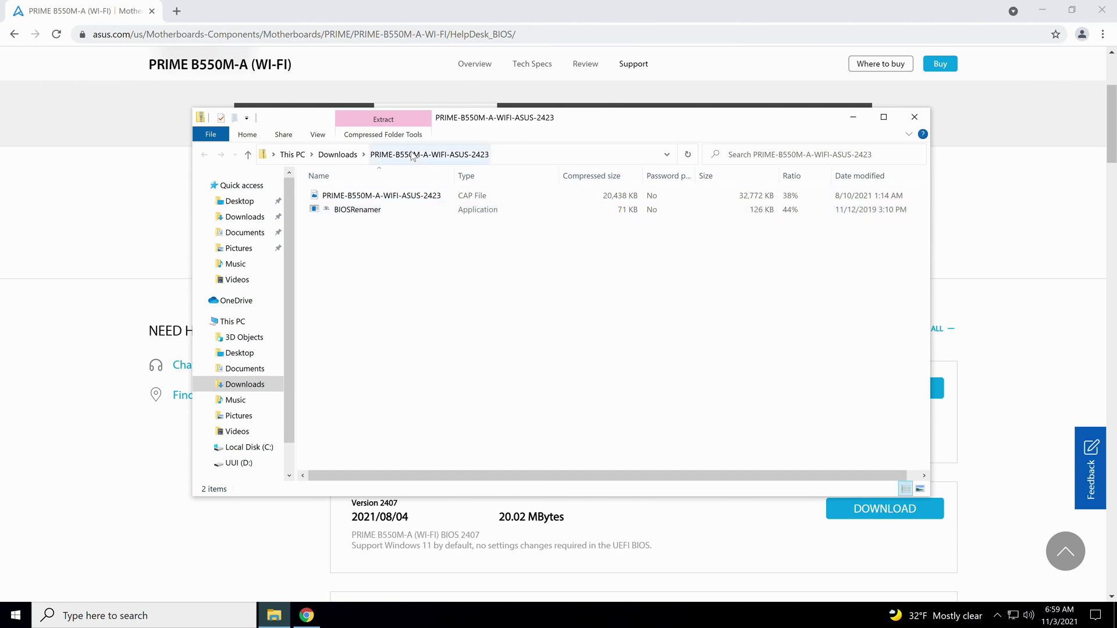
Extract the 2423 CAP file and BIOSRenamer to the root of the UUI (D:) USB drive
left_click(420, 135)
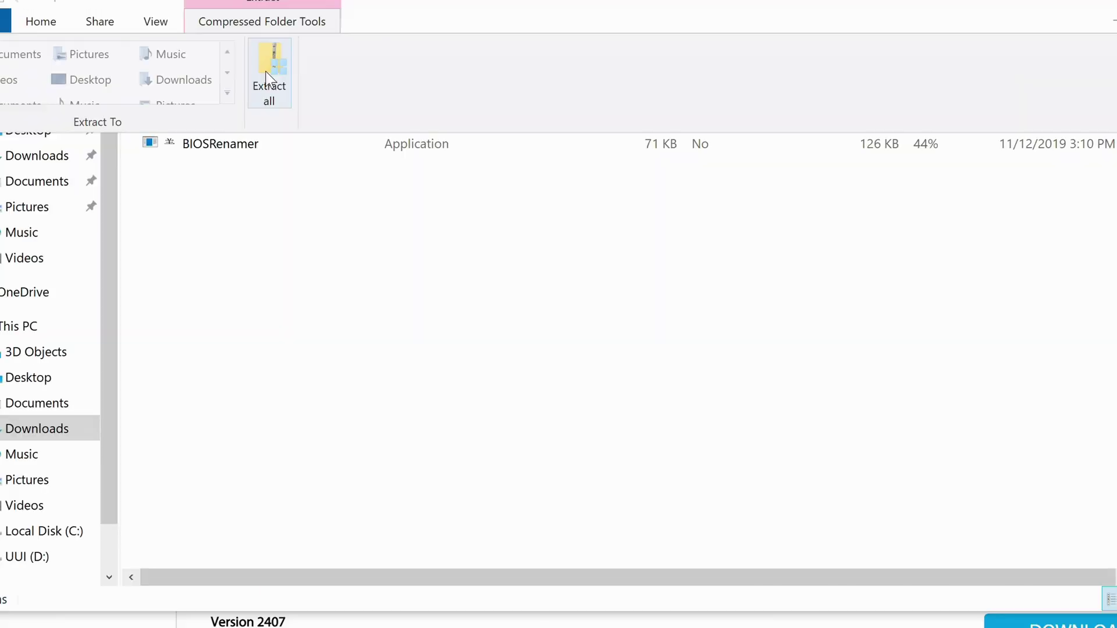
left_click(388, 173)
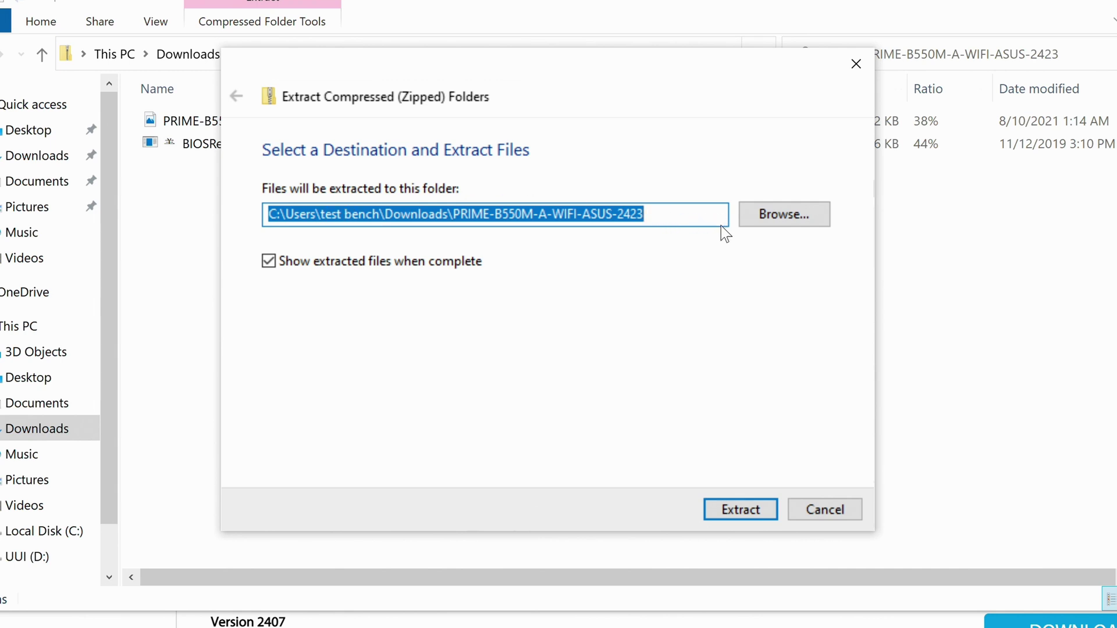
left_click(779, 227)
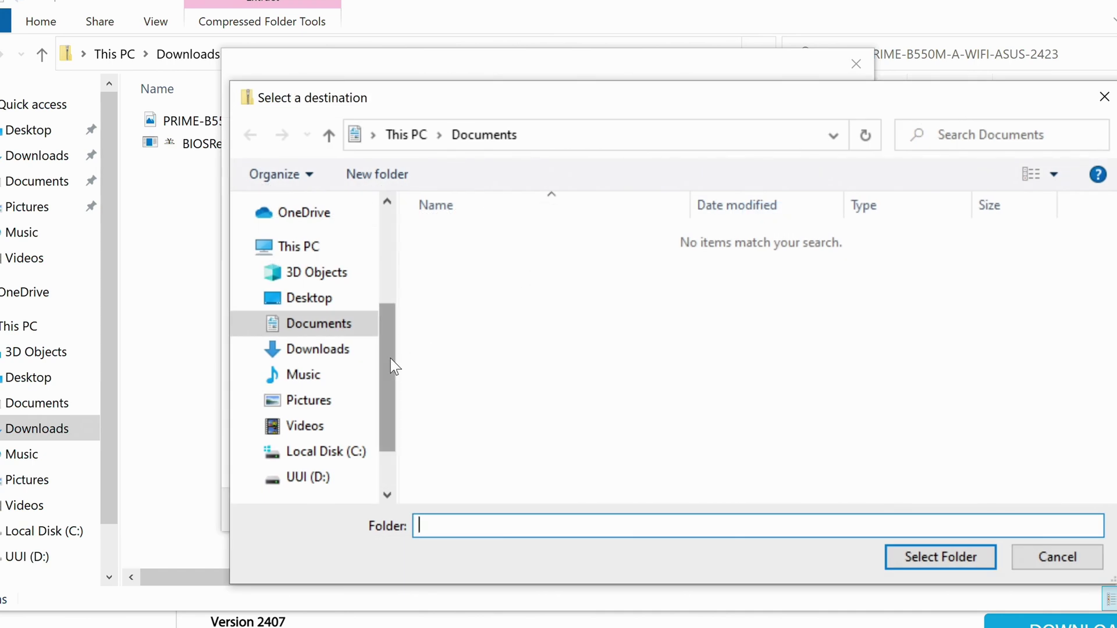
left_click_drag(385, 362, 383, 409)
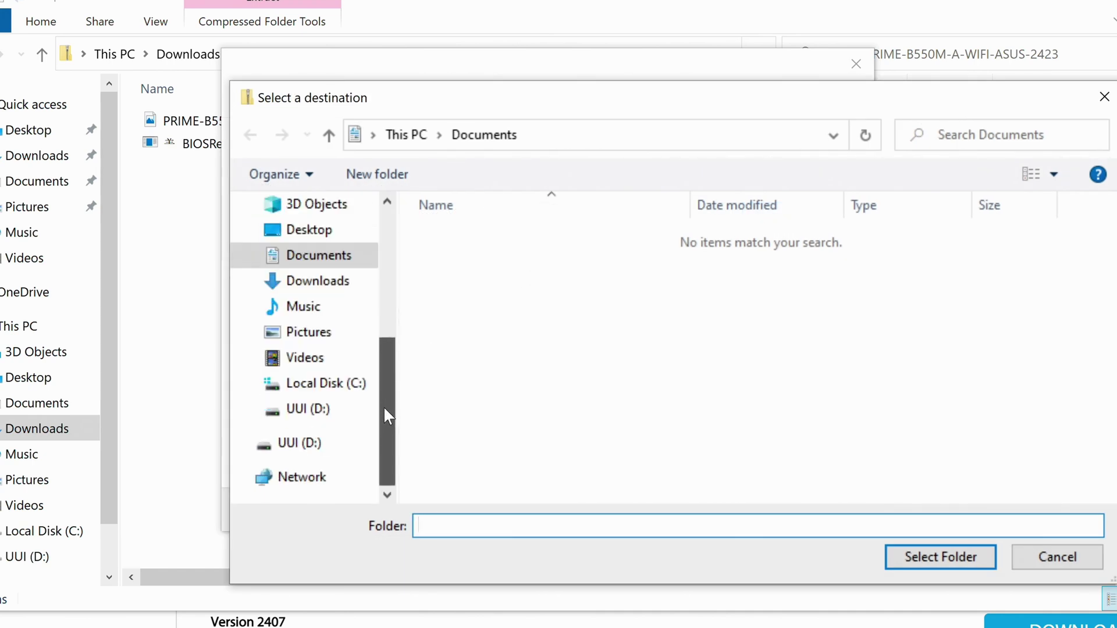
left_click(304, 410)
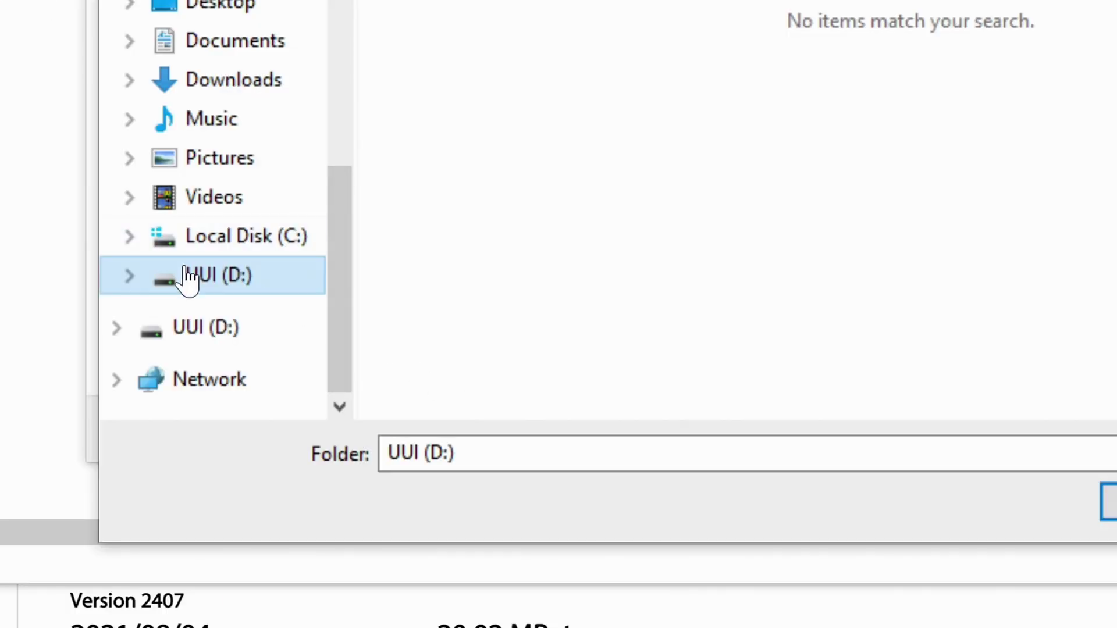
right_click(189, 278)
left_click(259, 244)
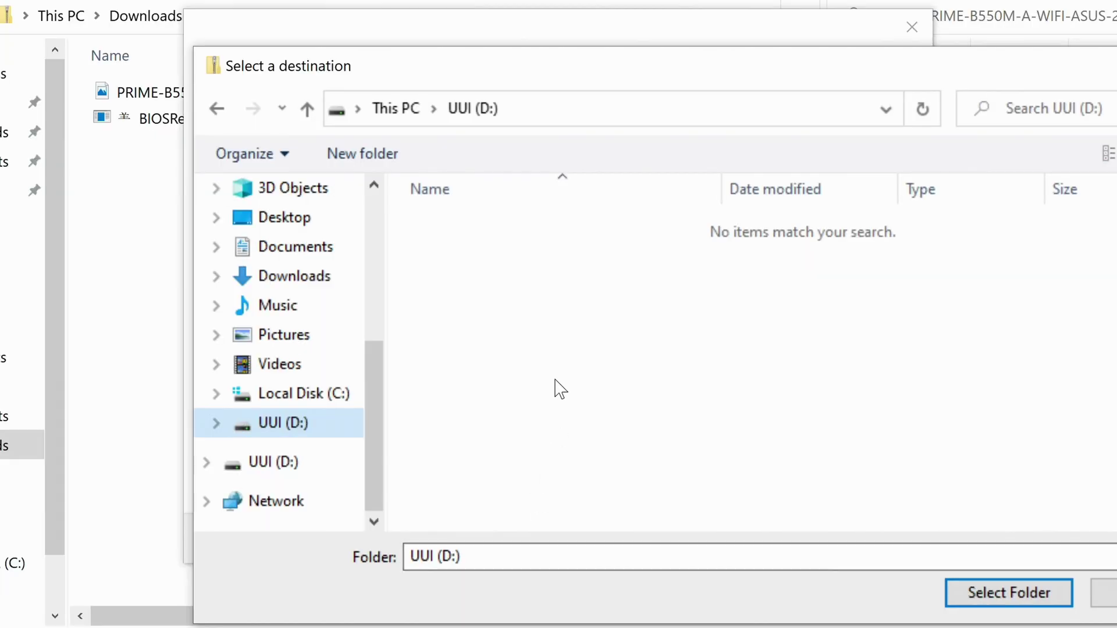
left_click(993, 605)
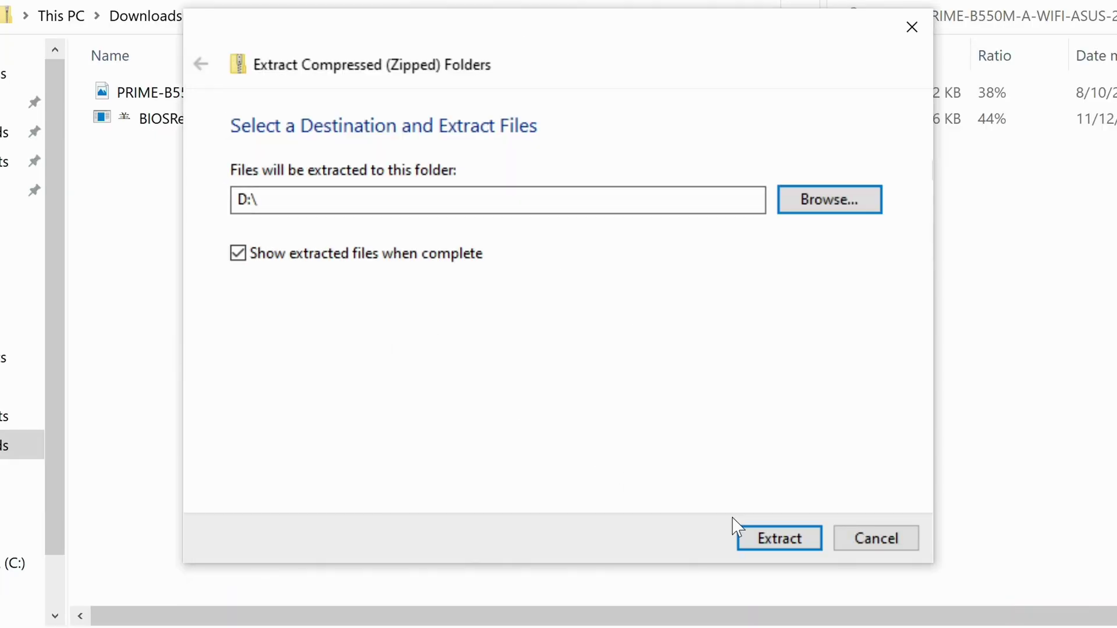
left_click(779, 539)
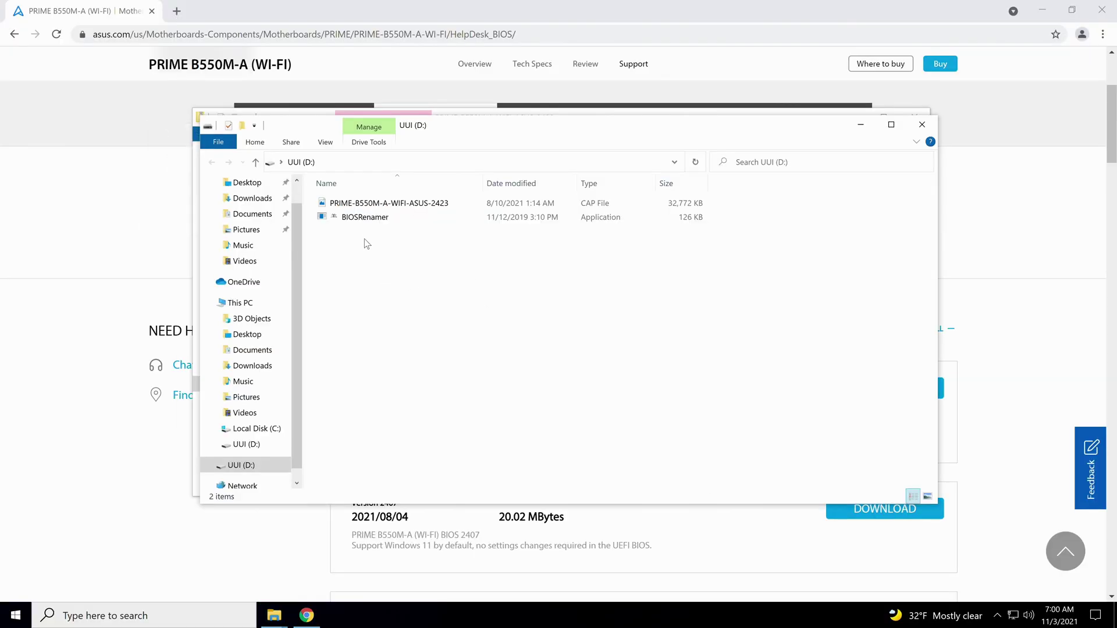
Check the extracted files on D:, then close both Explorer windows and Chrome
left_click_drag(366, 243, 370, 198)
left_click(367, 350)
left_click(434, 286)
left_click(930, 124)
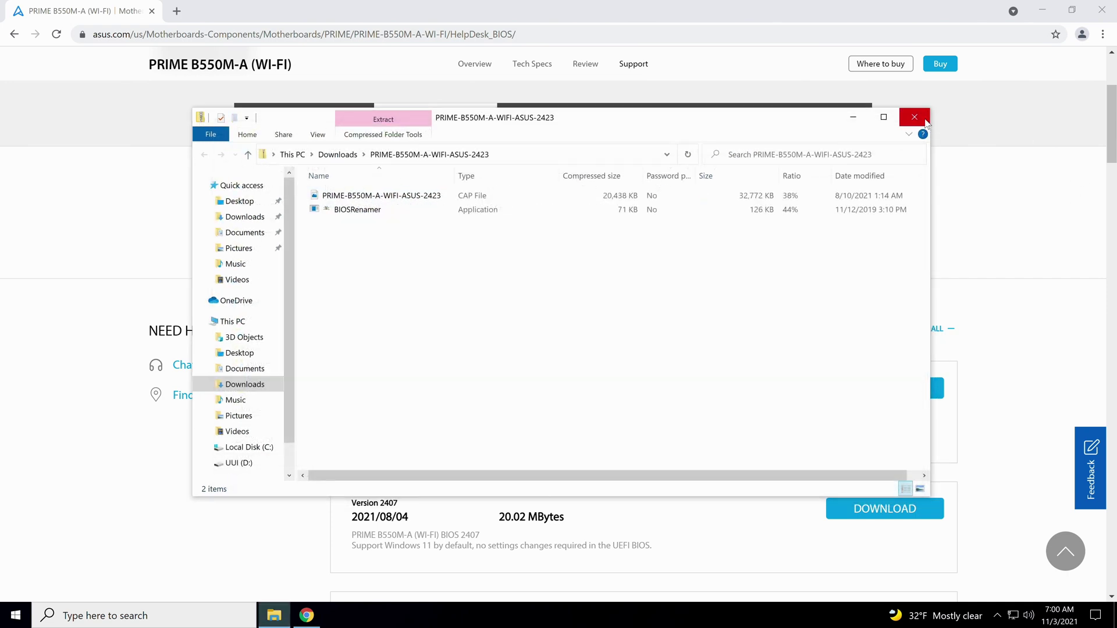
left_click(922, 116)
left_click(1101, 9)
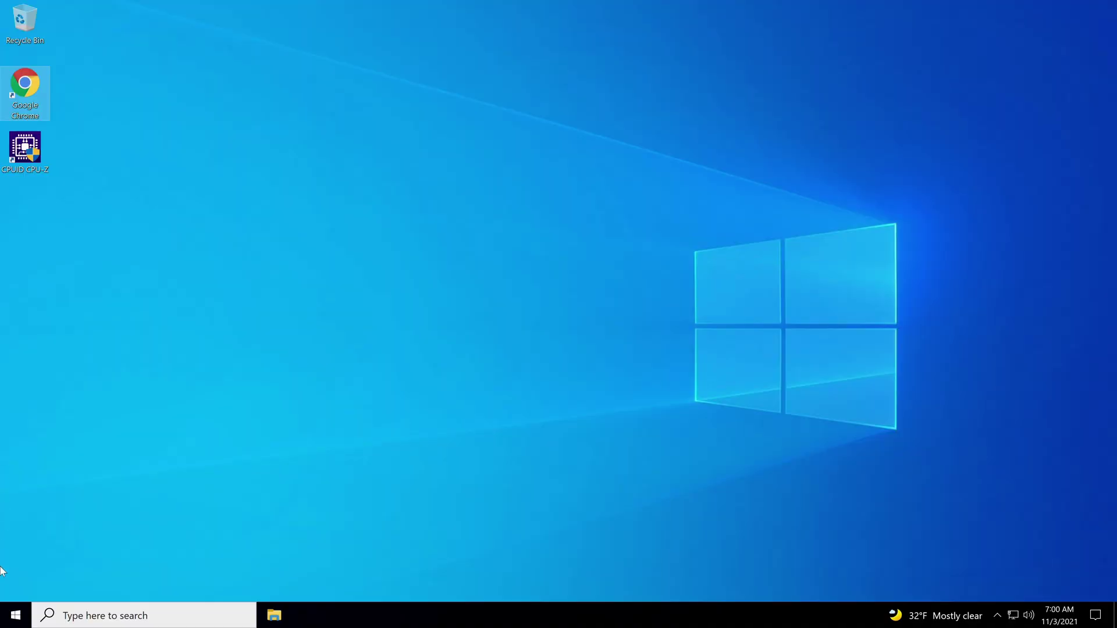
Restart Windows from the Start menu's Power options
left_click(15, 617)
mouse_move(20, 591)
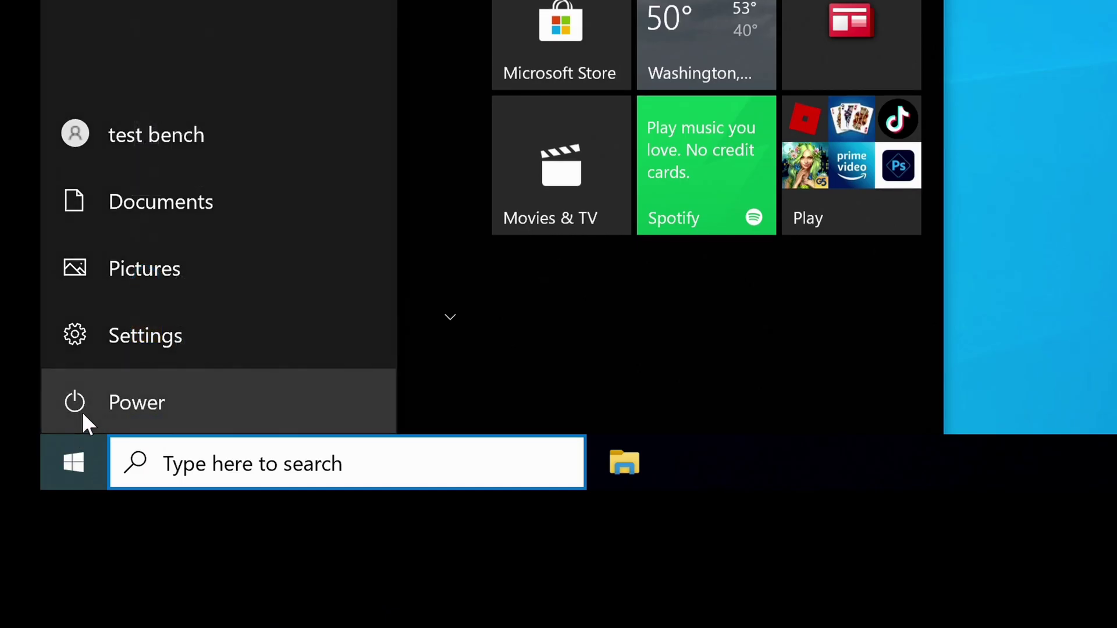
left_click(98, 409)
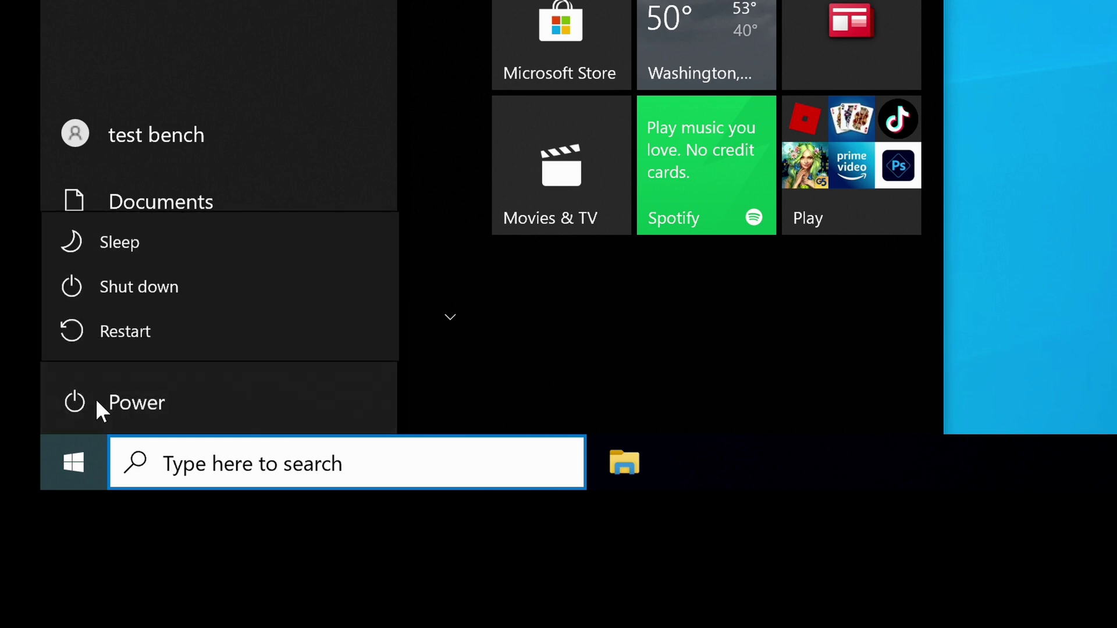
left_click(126, 330)
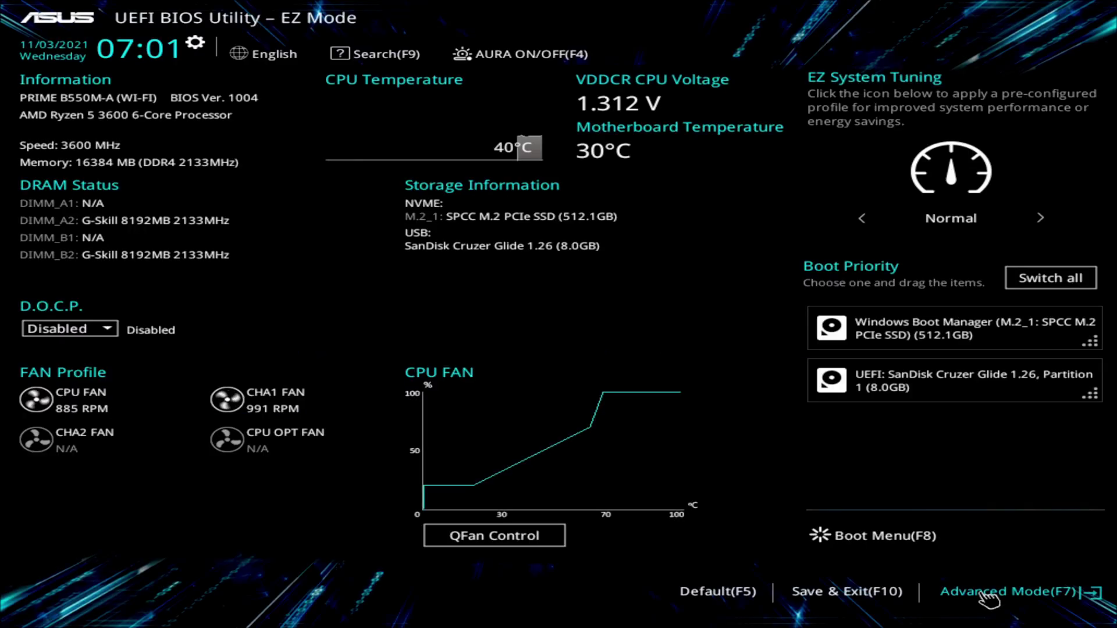
Switch to Advanced Mode (F7) and open the Tool page listing ASUS EZ Flash 3 Utility
left_click(983, 592)
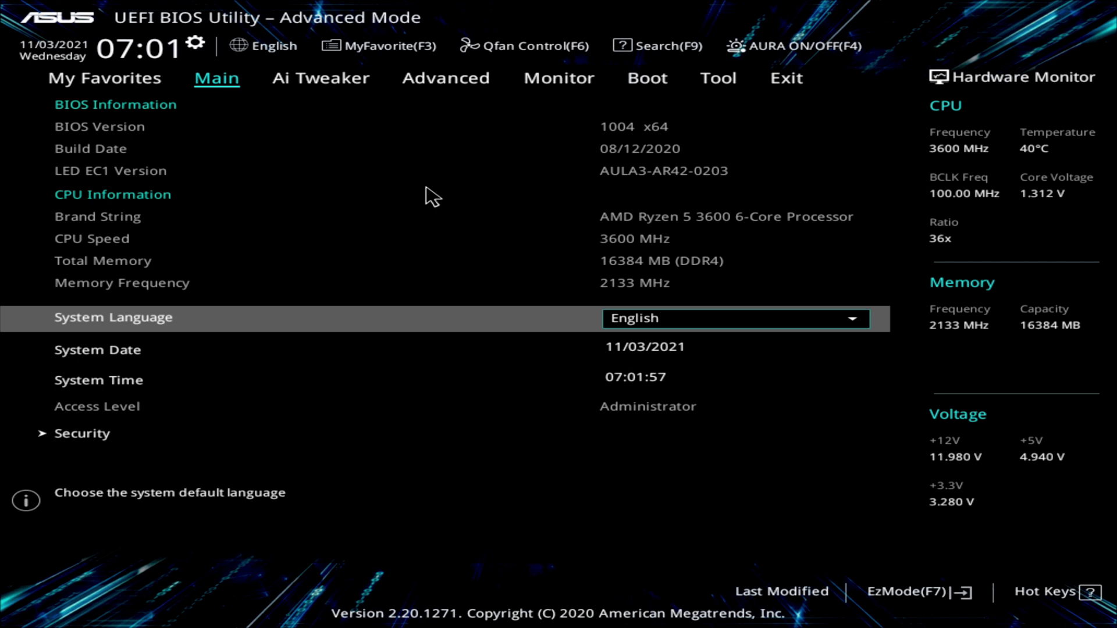
left_click(710, 82)
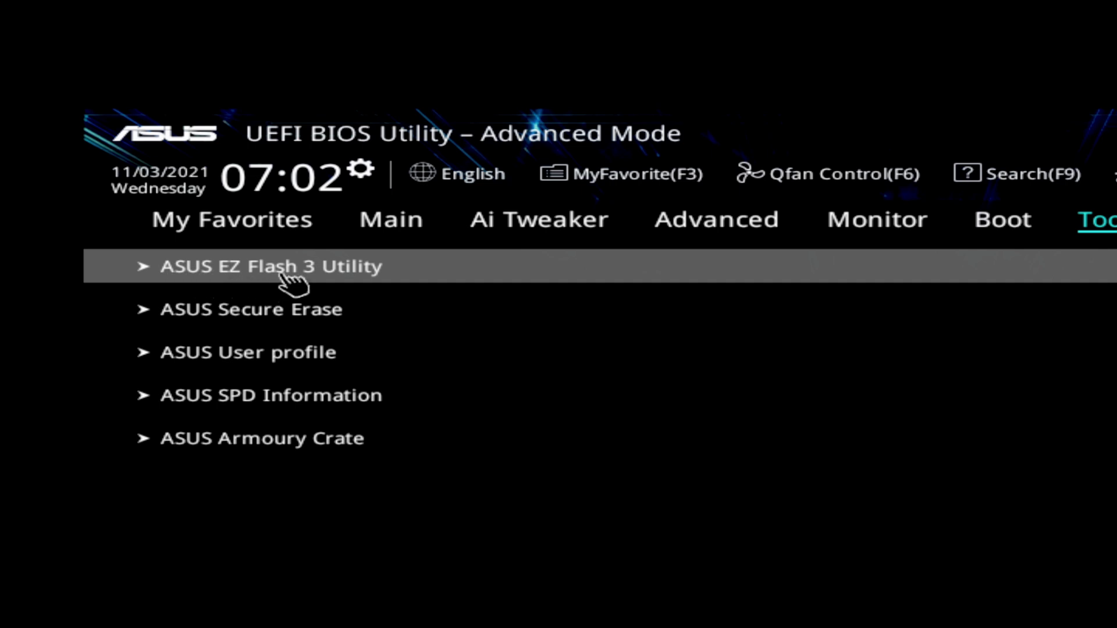
Run EZ Flash 3, select PRIME-B550M-A-WIFI-ASUS-2423.CAP on fs0, and confirm the update
left_click(368, 281)
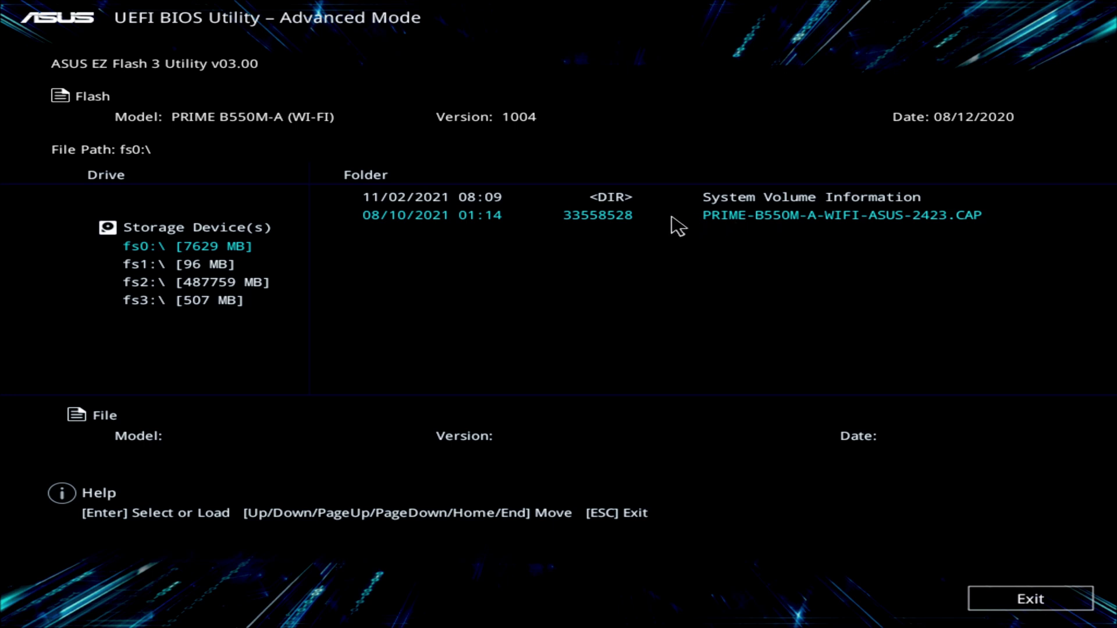
left_click(718, 216)
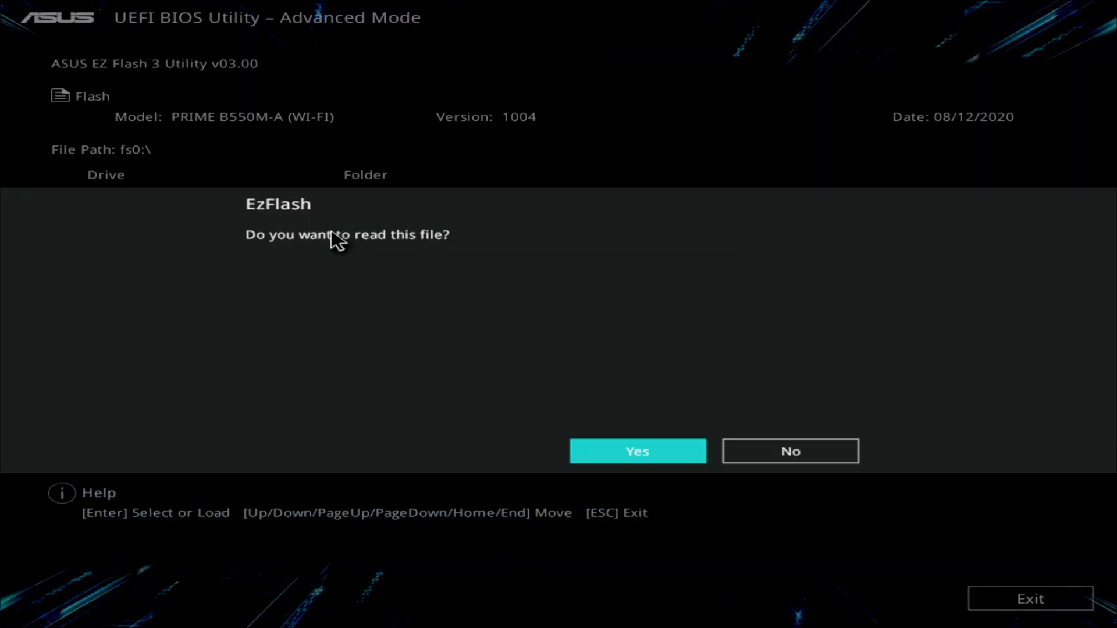
left_click(647, 458)
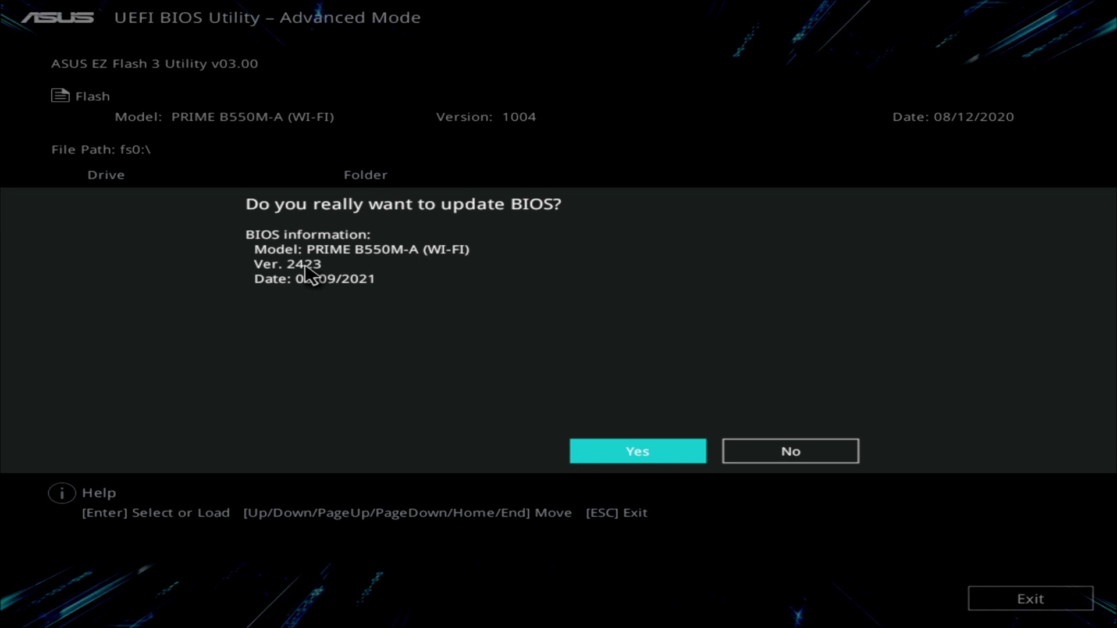
left_click(642, 452)
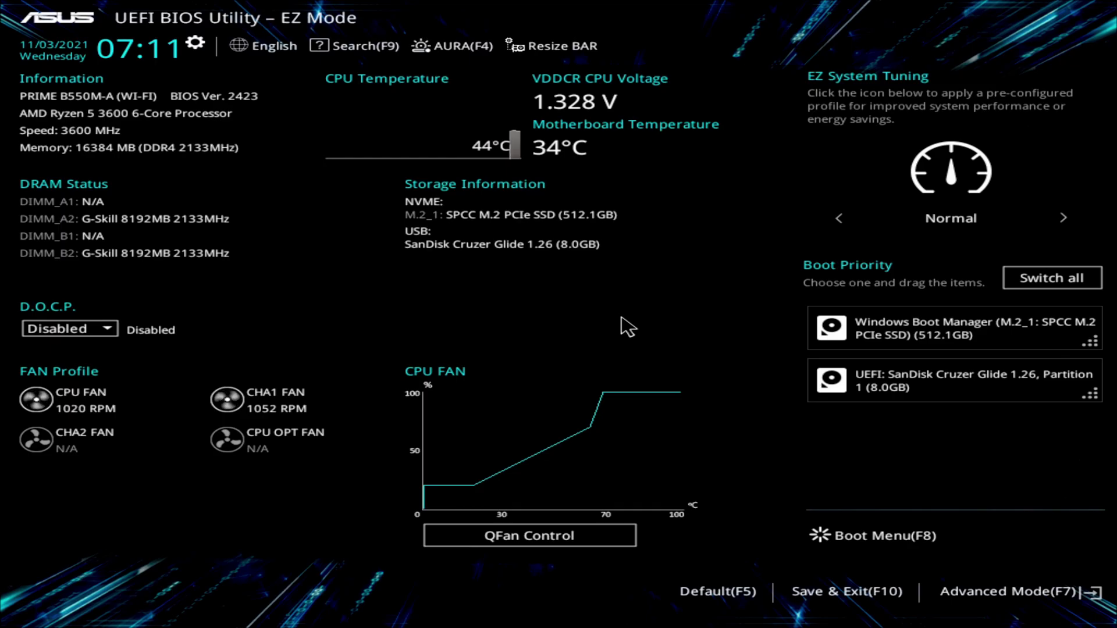
Save and exit the UEFI BIOS with F10, confirming Ok to reset into Windows
key("F10")
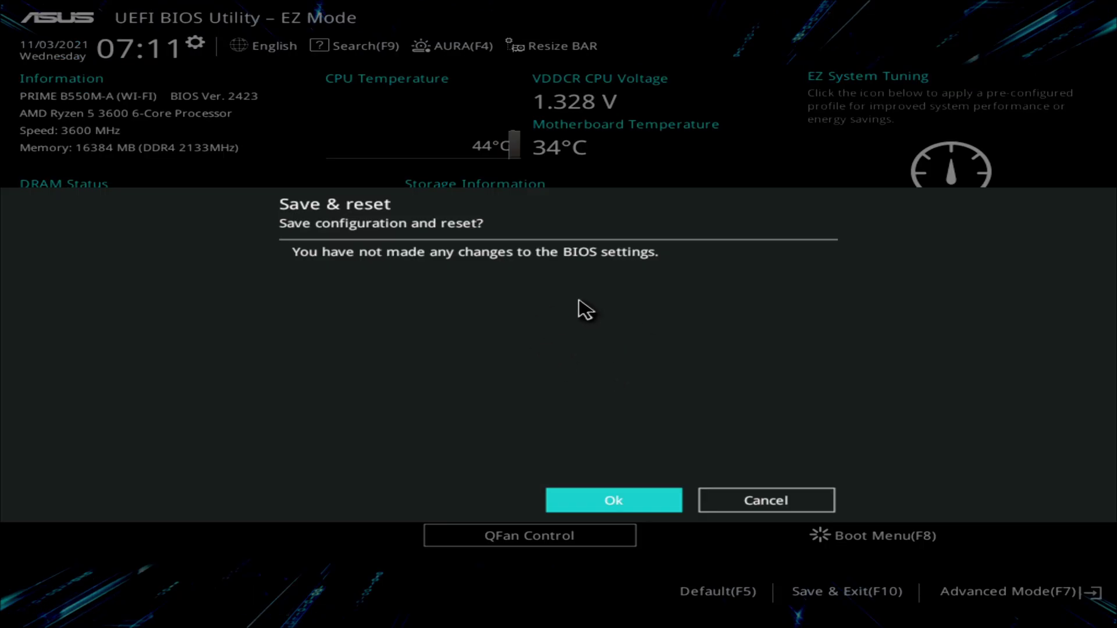
left_click(757, 499)
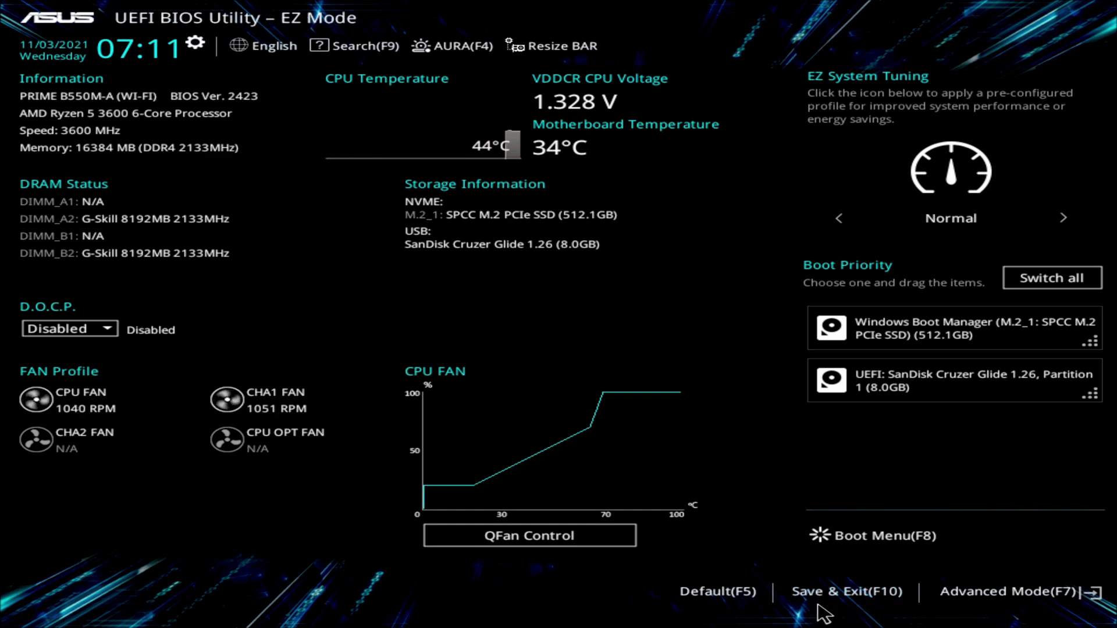
left_click(859, 593)
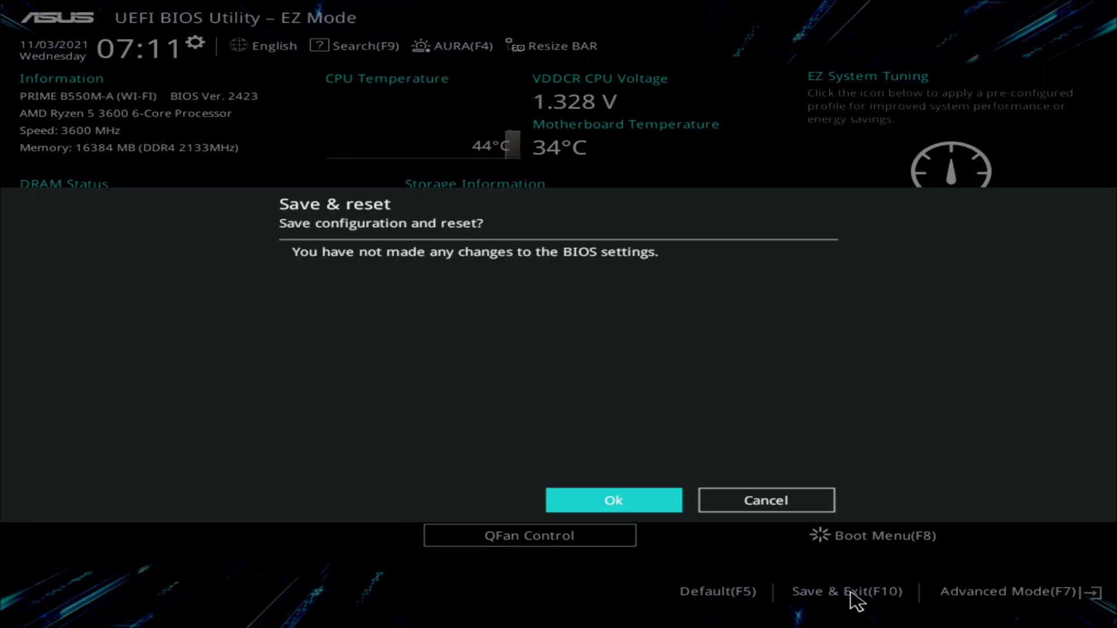
left_click(614, 502)
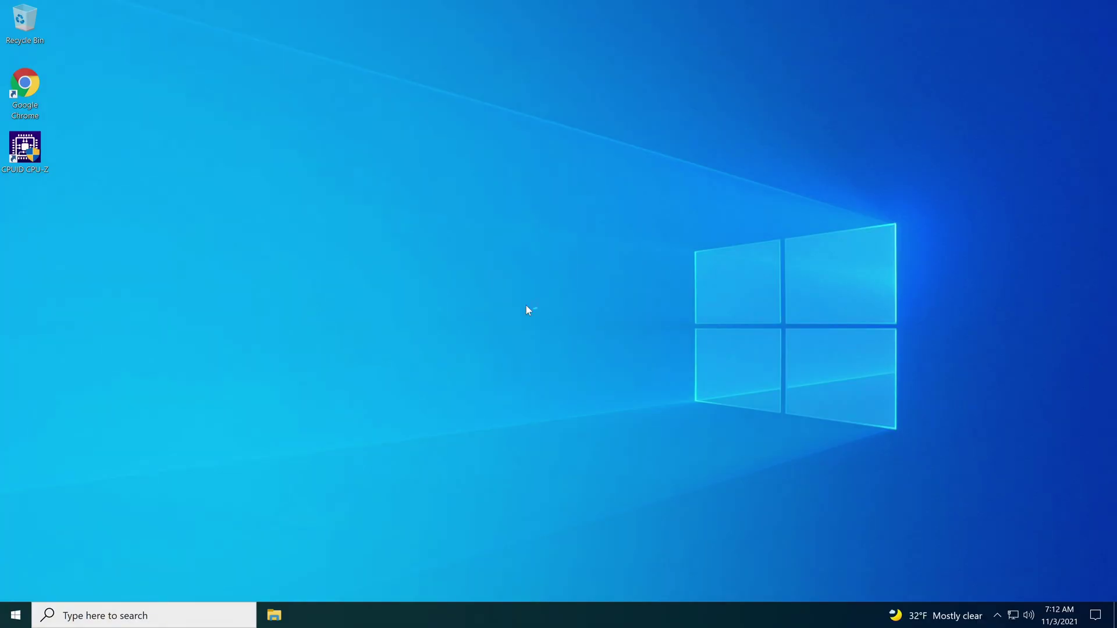
double_click(15, 152)
left_click(438, 388)
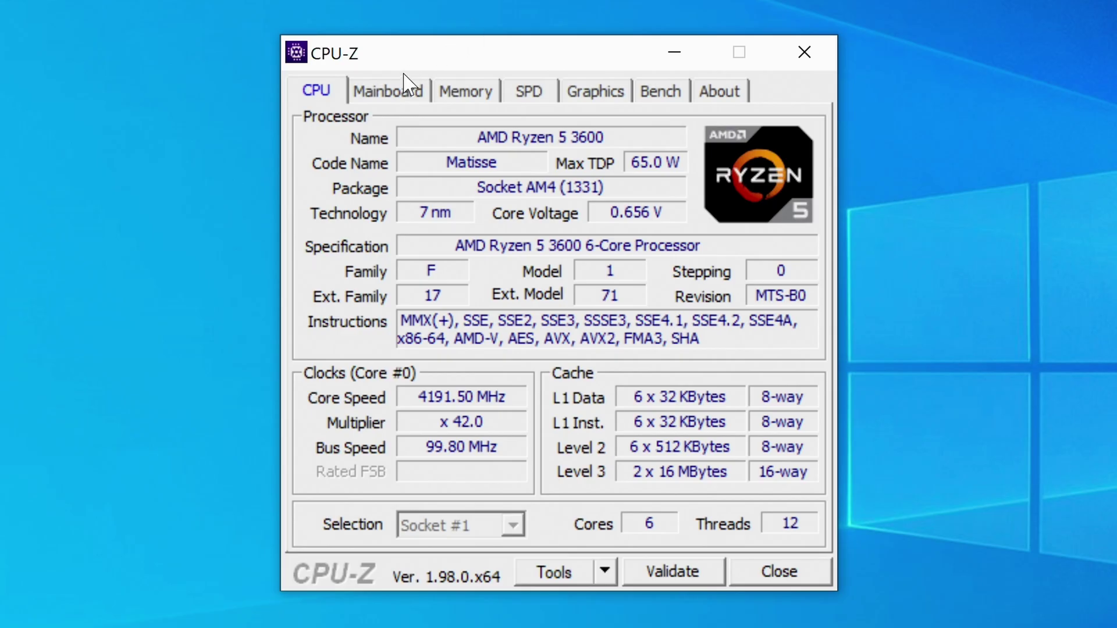
left_click(401, 87)
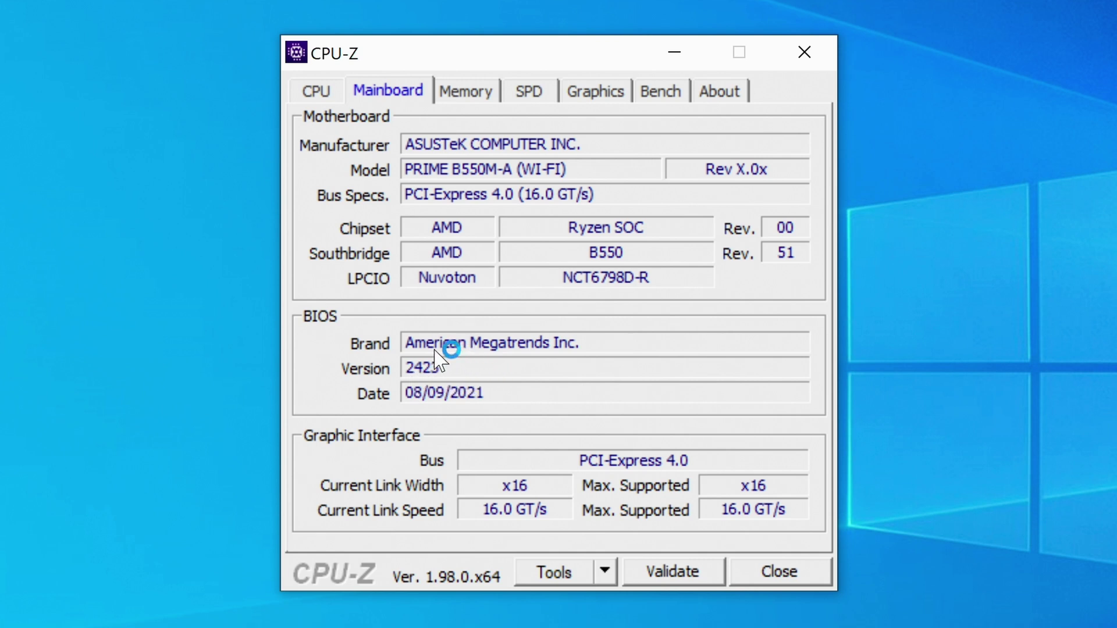
left_click(807, 58)
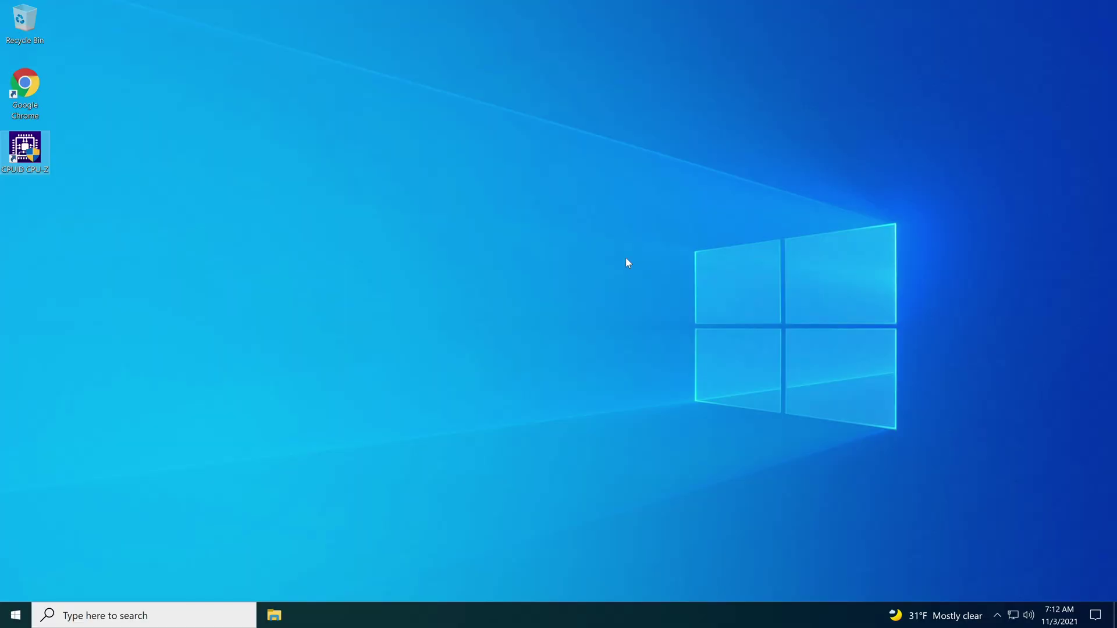